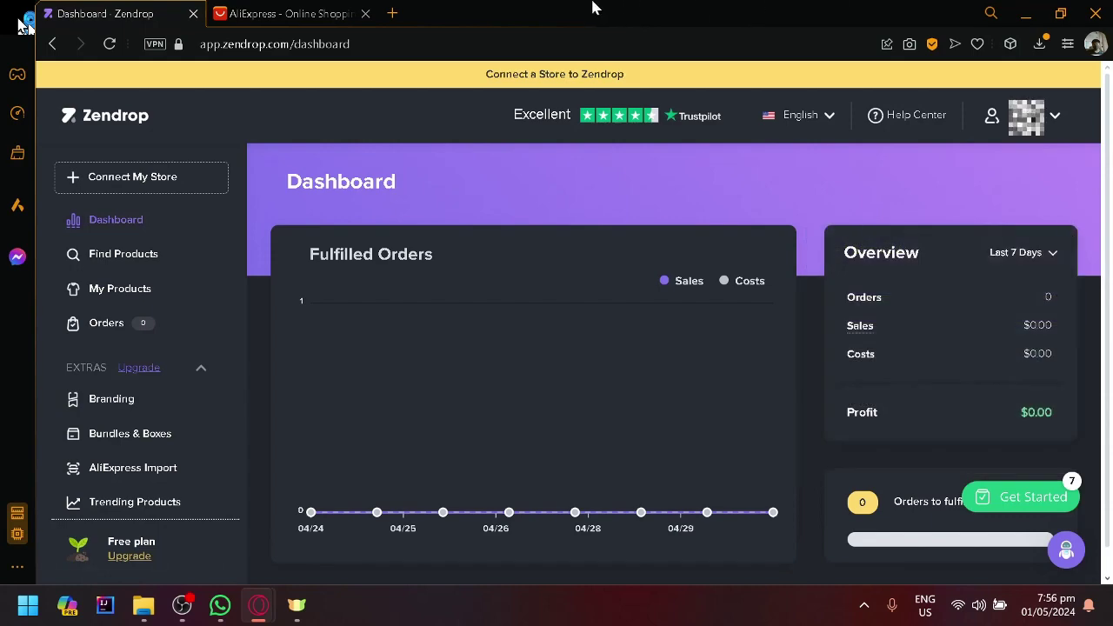
- Switch between Zendrop and AliExpress, and look through the deals and products on the AliExpress home page
left_click(318, 11)
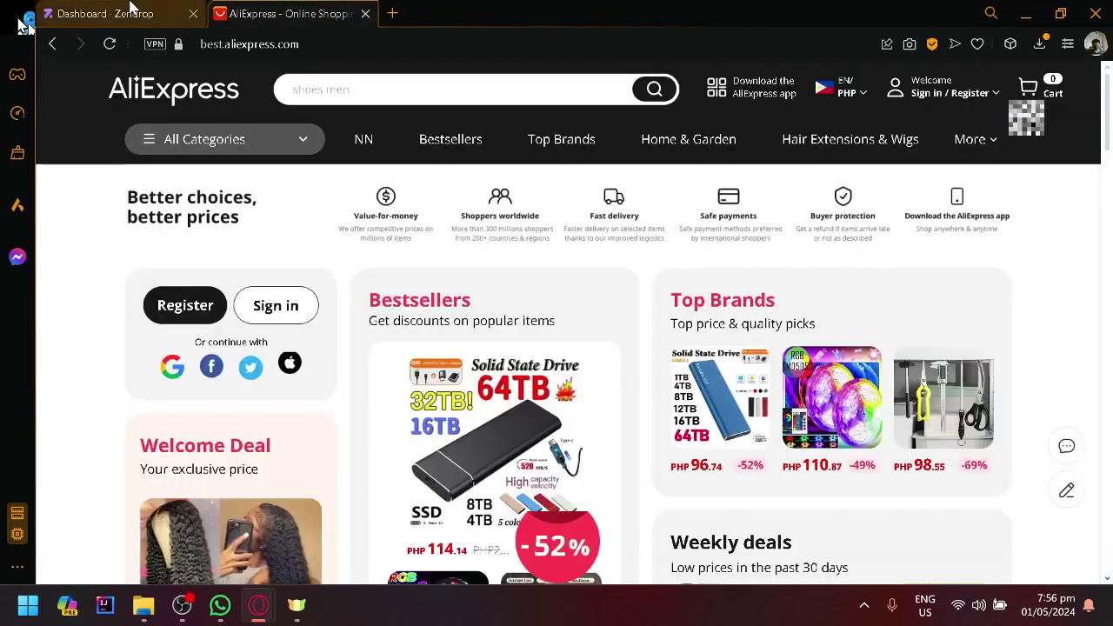
left_click(131, 10)
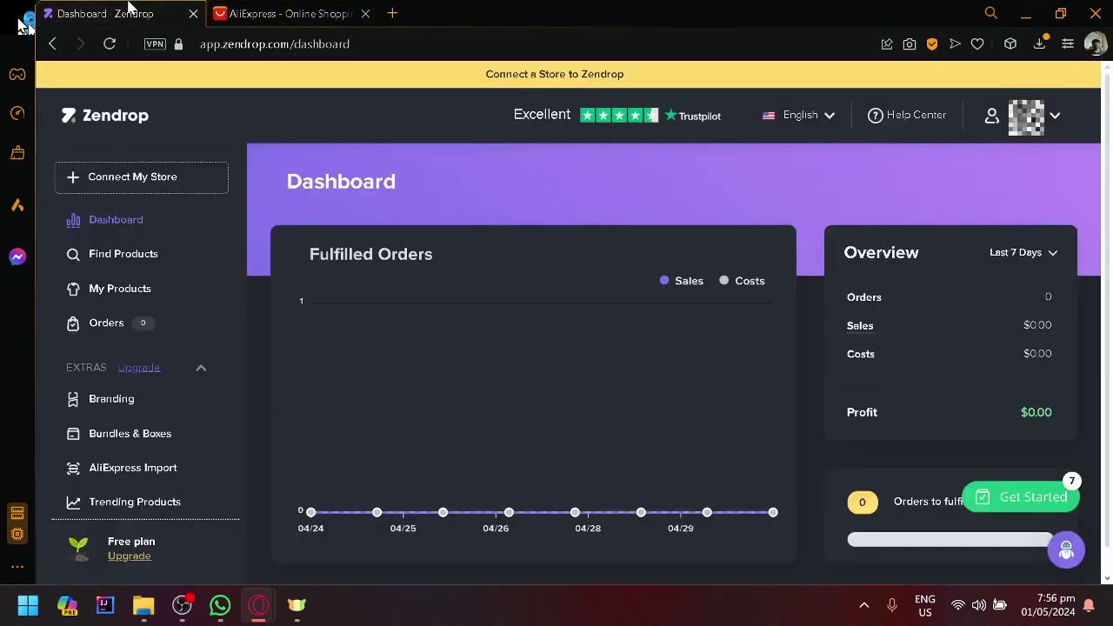
left_click(314, 11)
scroll(346, 189, "down", 3)
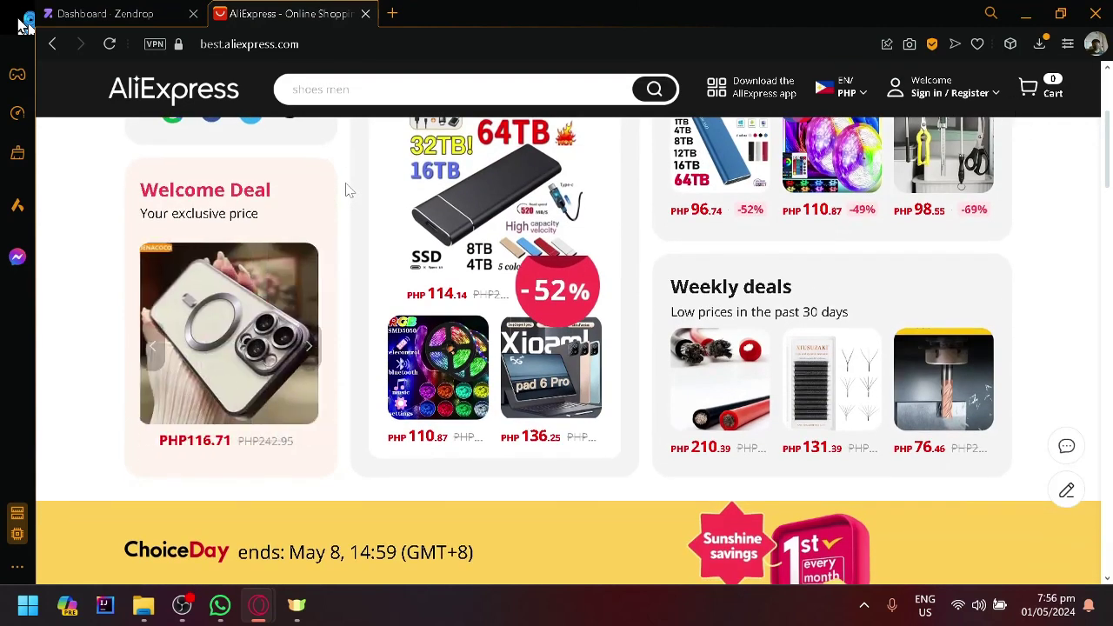
scroll(519, 316, "down", 5)
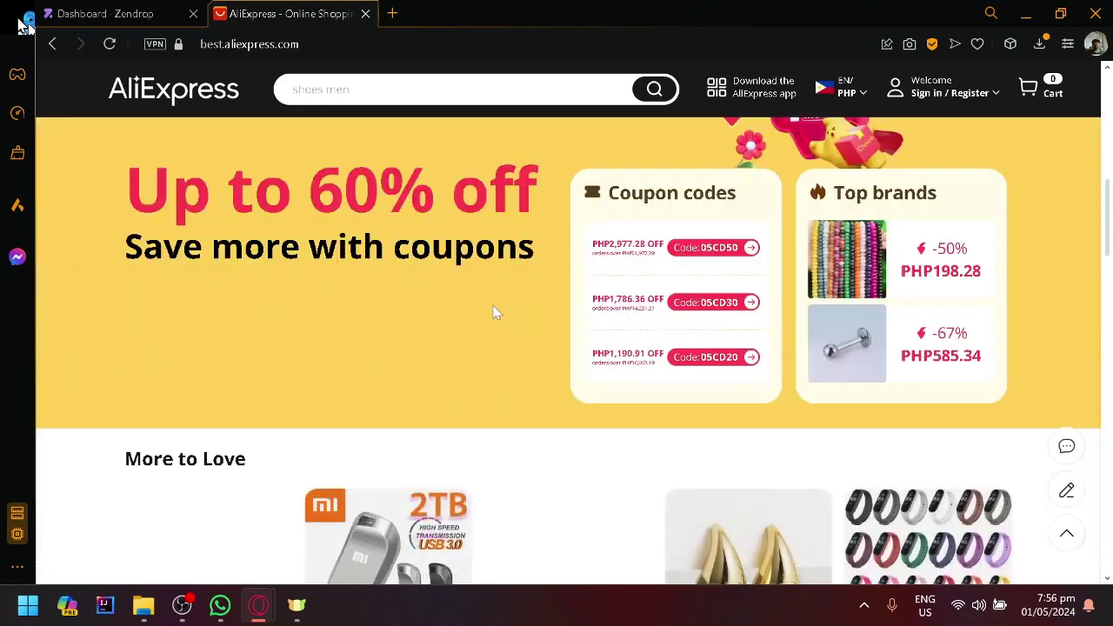
scroll(494, 312, "down", 4)
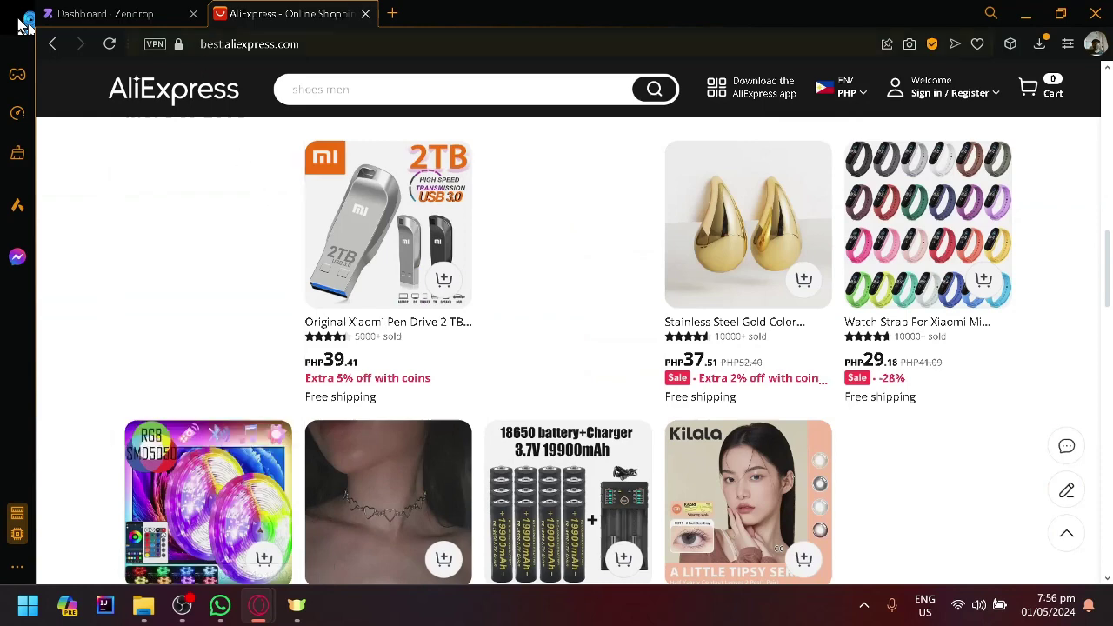
- Return to the Zendrop dashboard and examine its order overview and available sections, including AliExpress Import
left_click(154, 10)
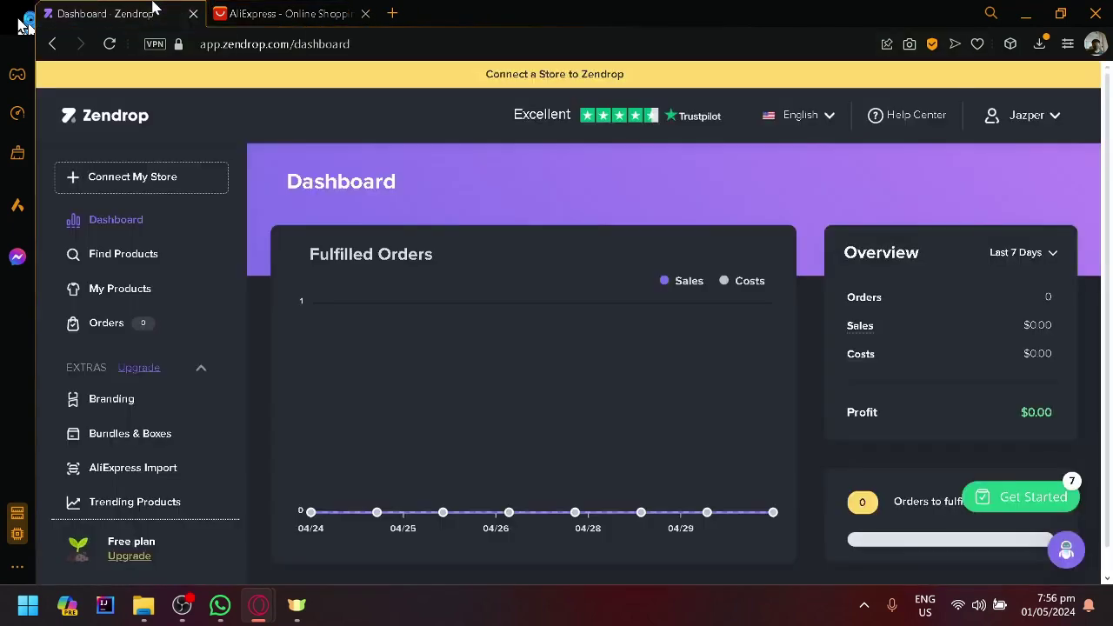
scroll(519, 256, "down", 1)
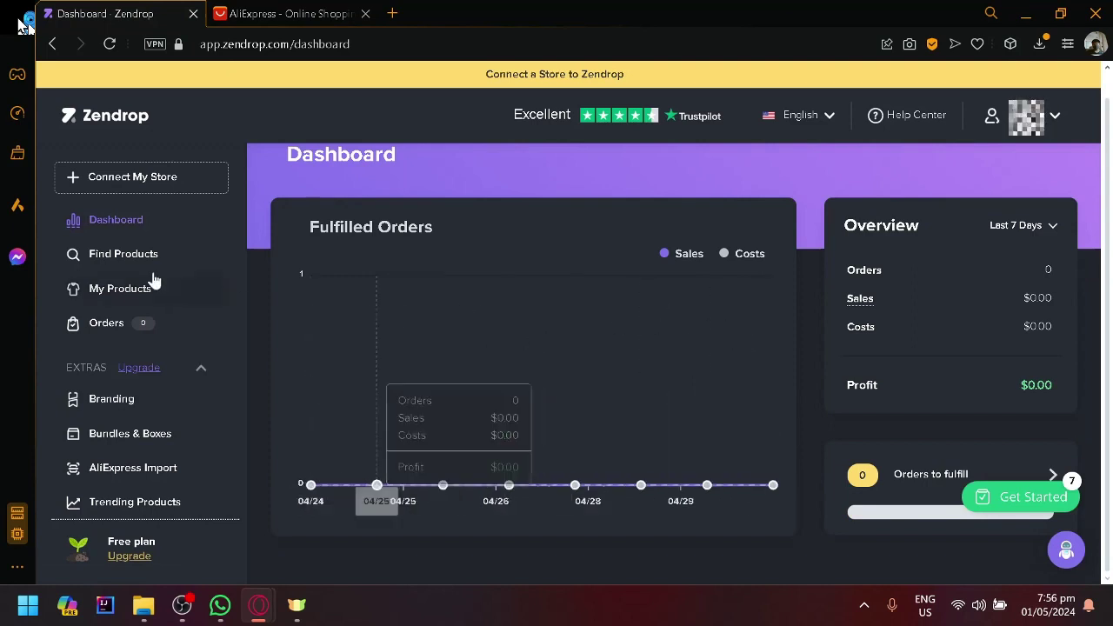
scroll(151, 276, "up", 1)
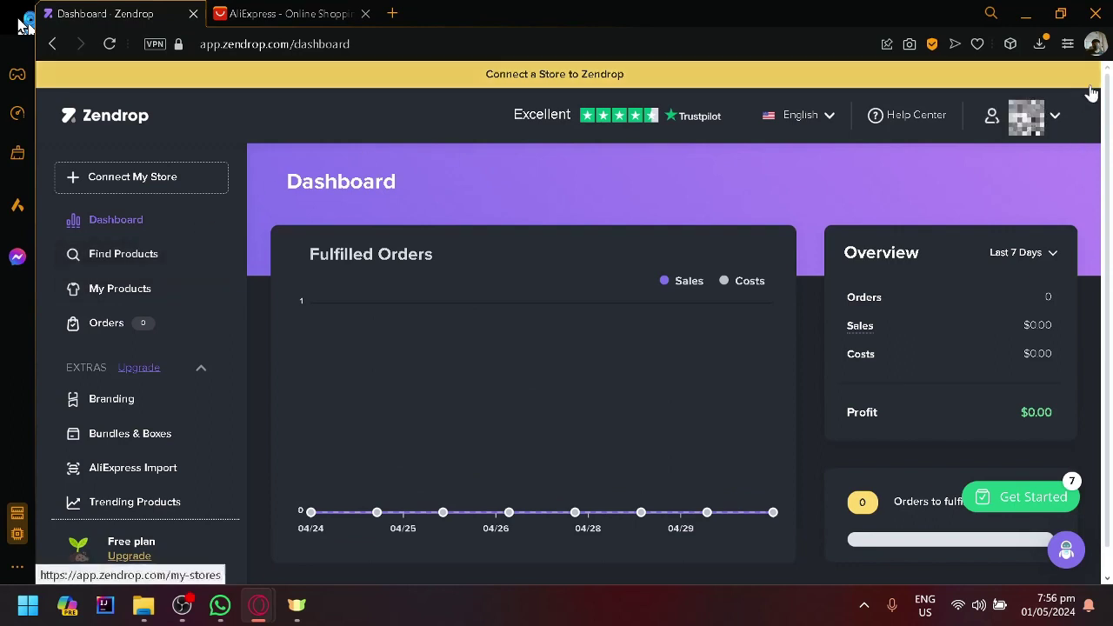
scroll(201, 241, "down", 3)
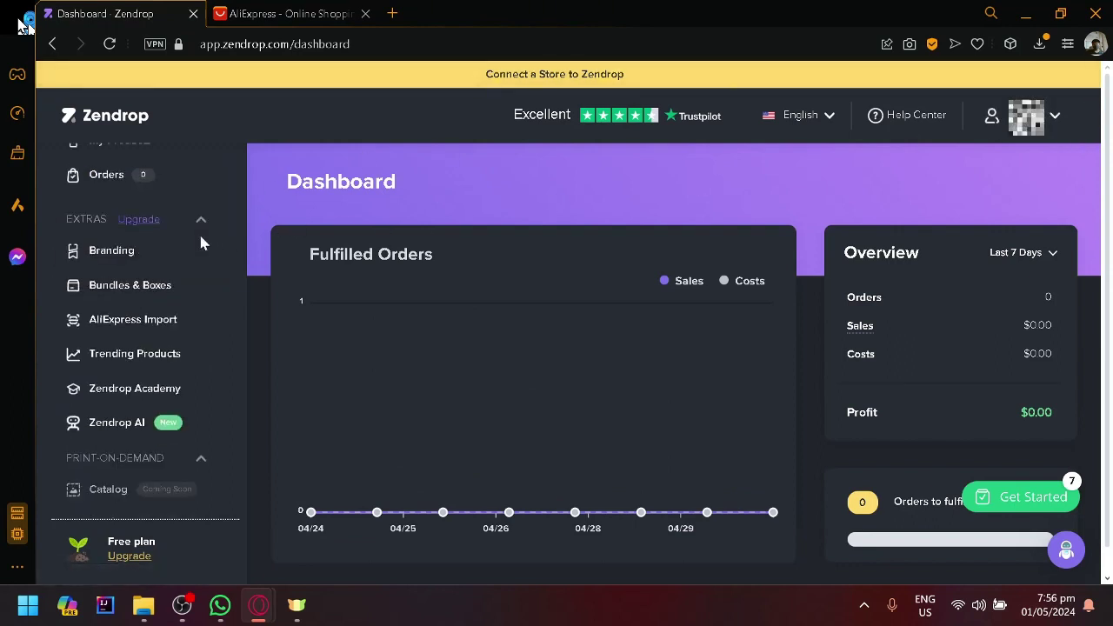
scroll(200, 243, "up", 3)
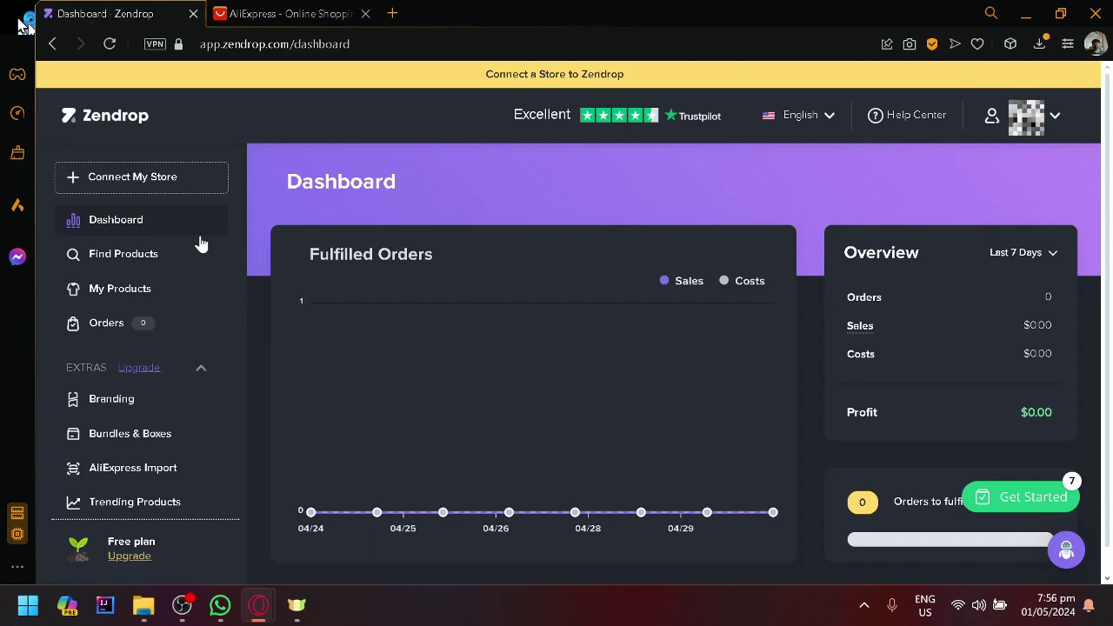
scroll(124, 402, "down", 3)
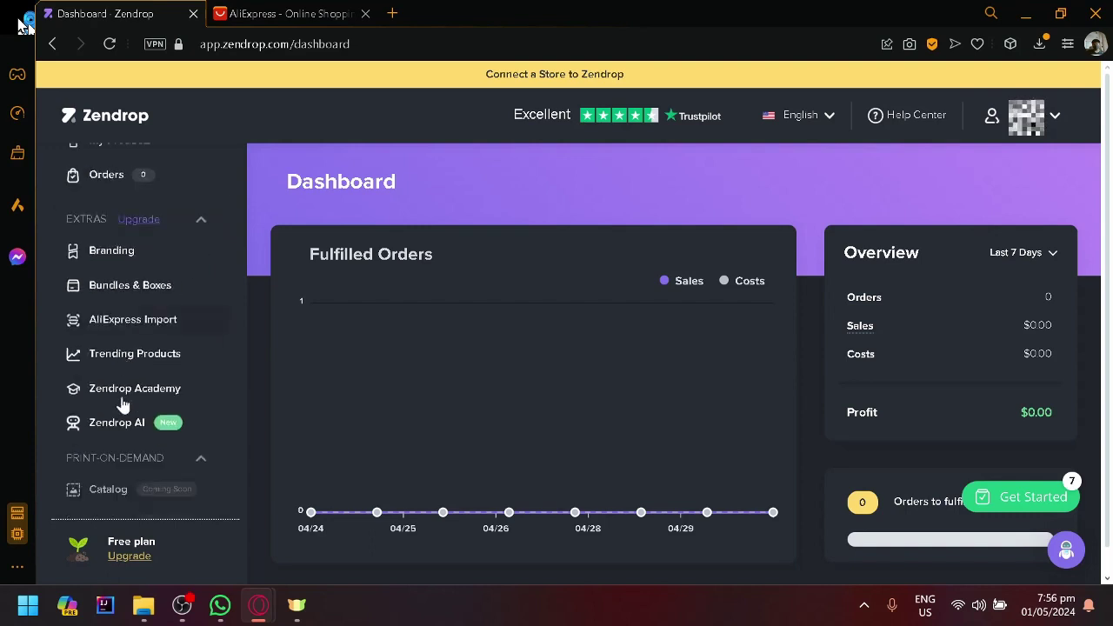
left_click(114, 318)
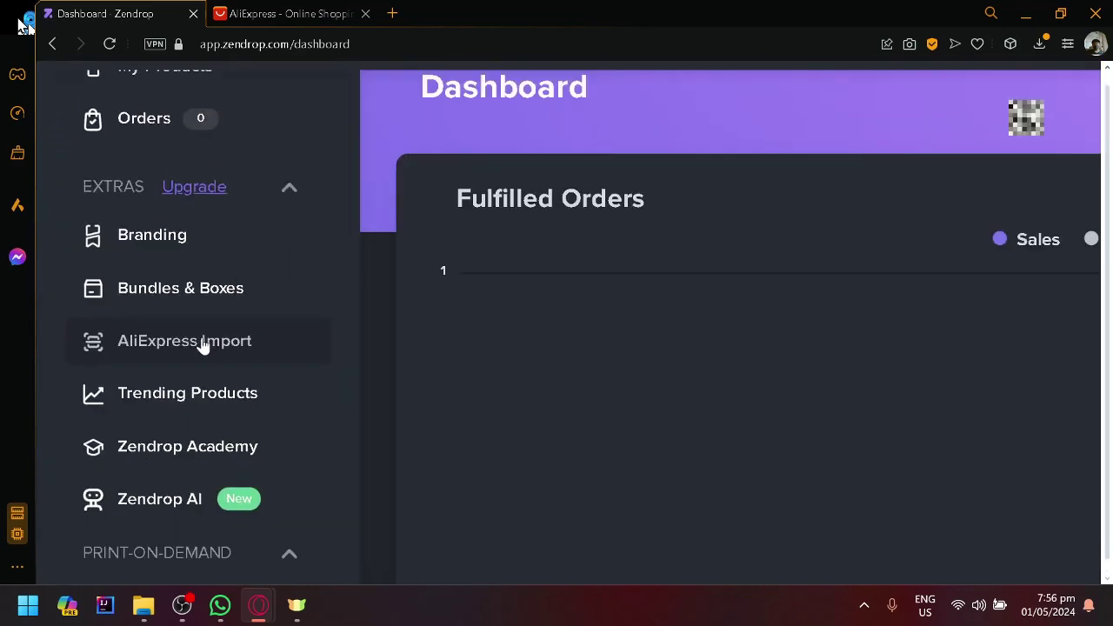
scroll(168, 367, "up", 2)
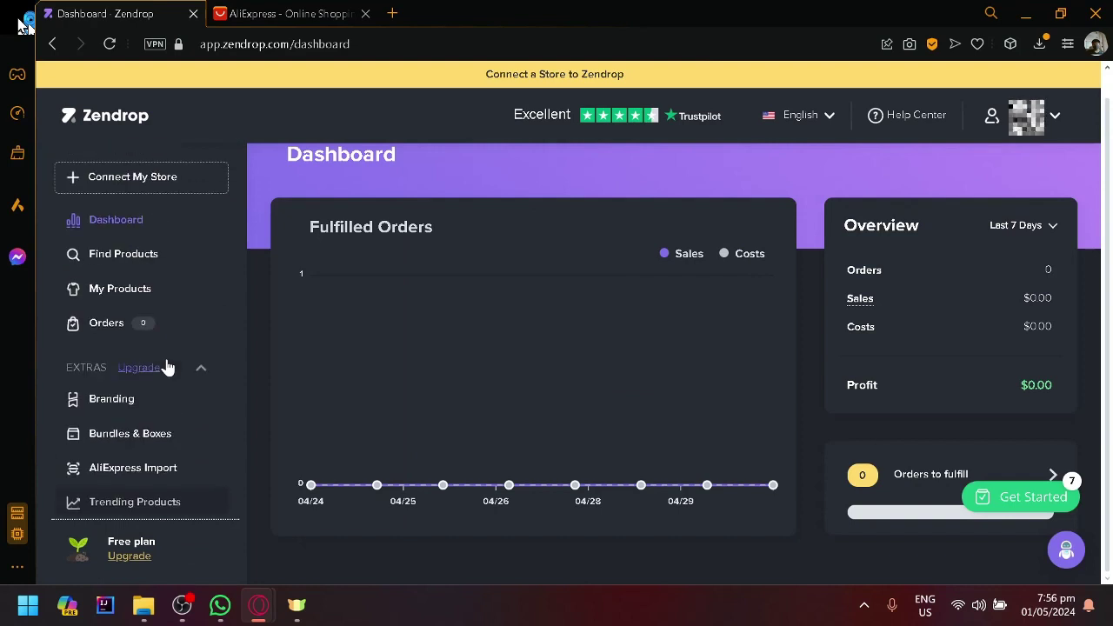
- Go to Find Products and open the AliExpress import instructions from within the product listing
left_click(126, 251)
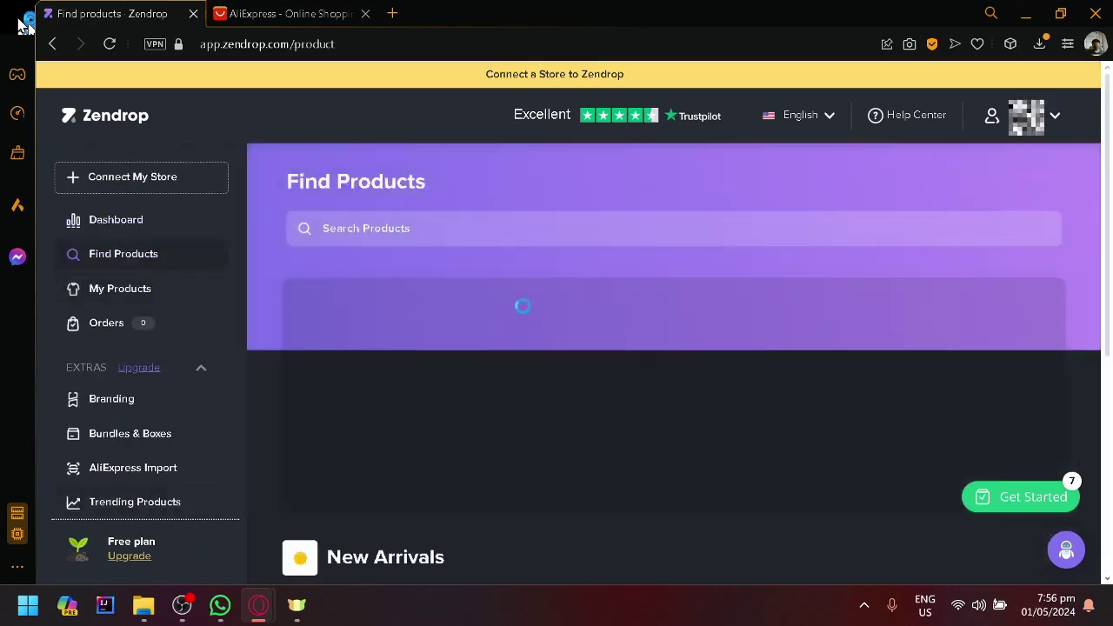
scroll(524, 313, "down", 10)
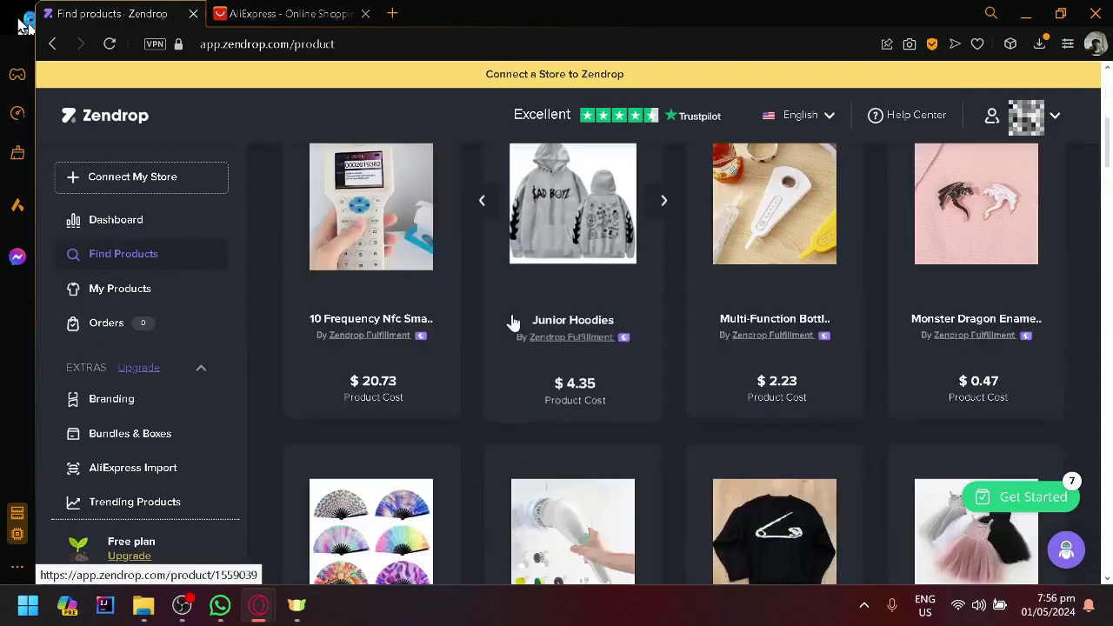
scroll(512, 323, "down", 5)
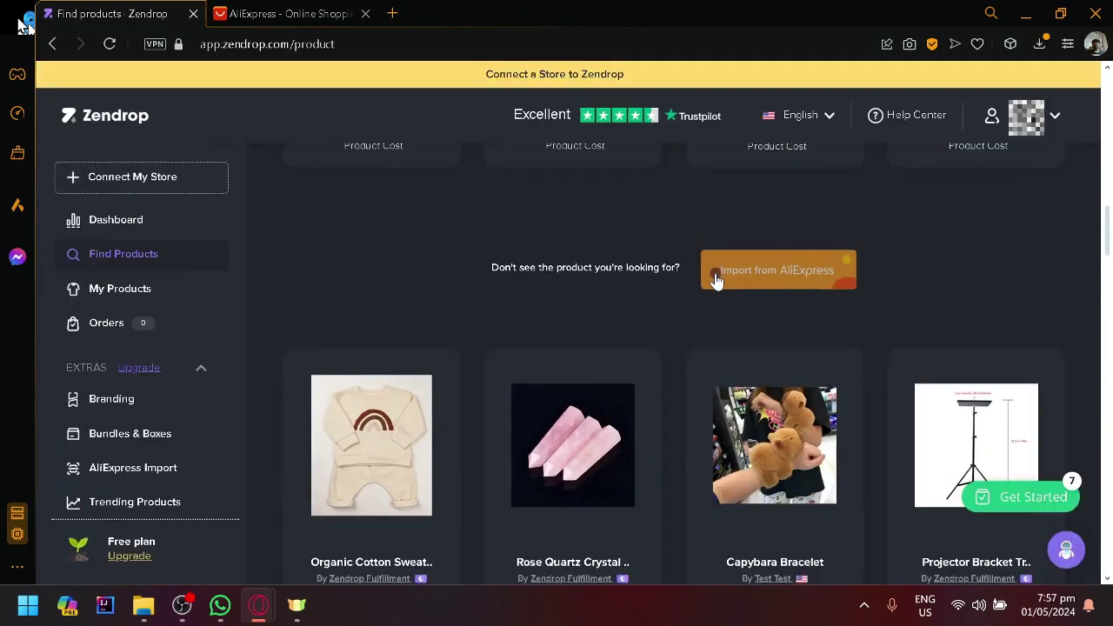
left_click(714, 278)
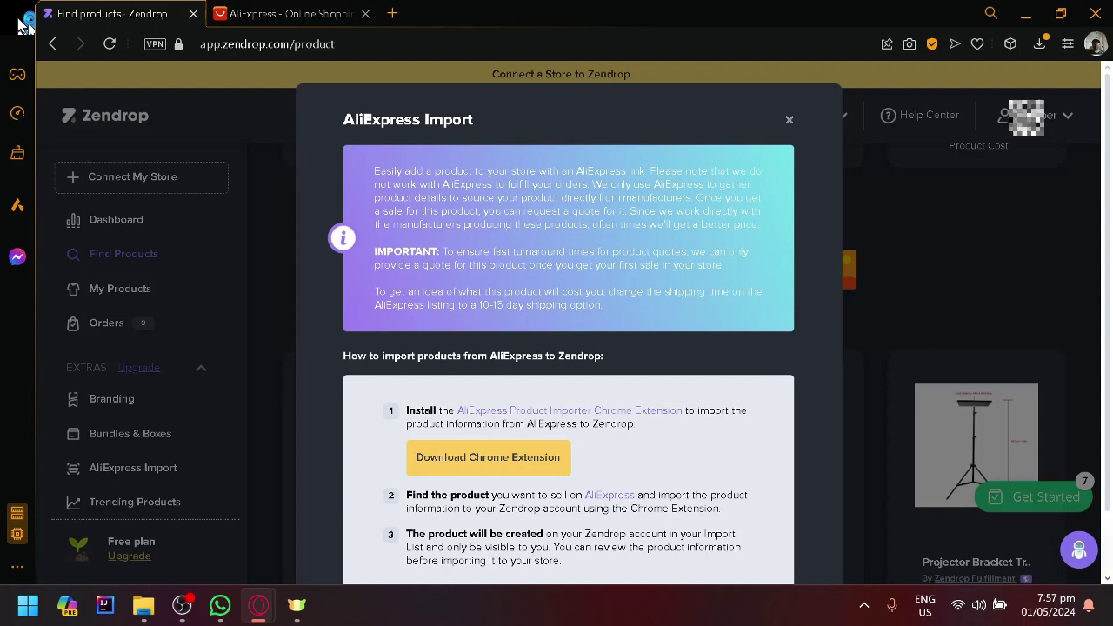
- Review the import instructions and install the linked Zendrop - AliExpress Product Importer extension in the browser
scroll(477, 359, "down", 1)
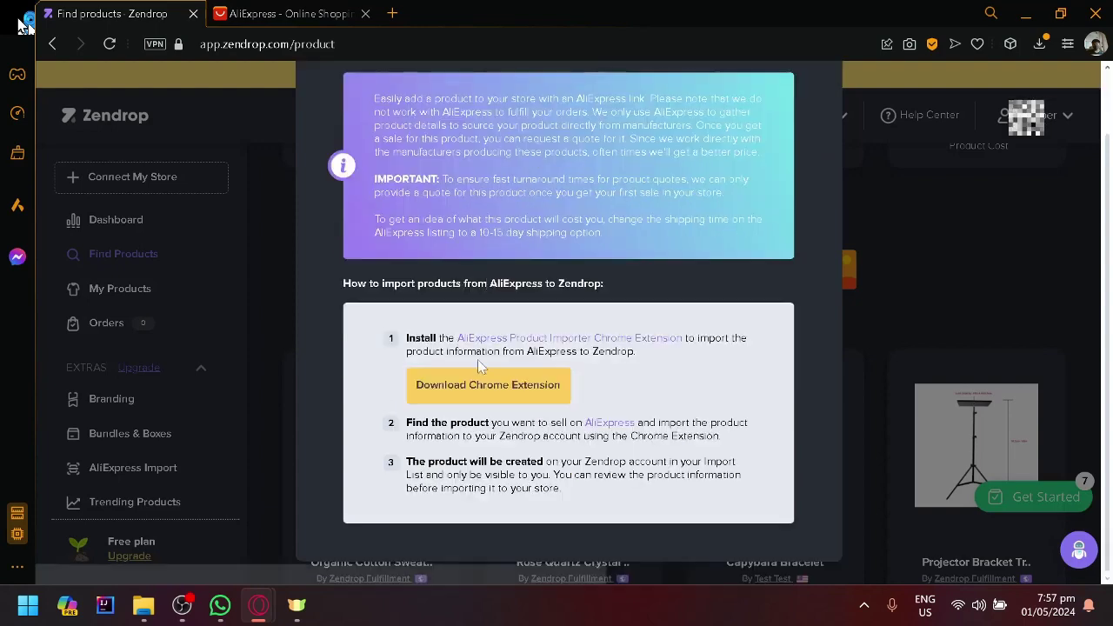
scroll(478, 359, "up", 1)
scroll(484, 386, "down", 1)
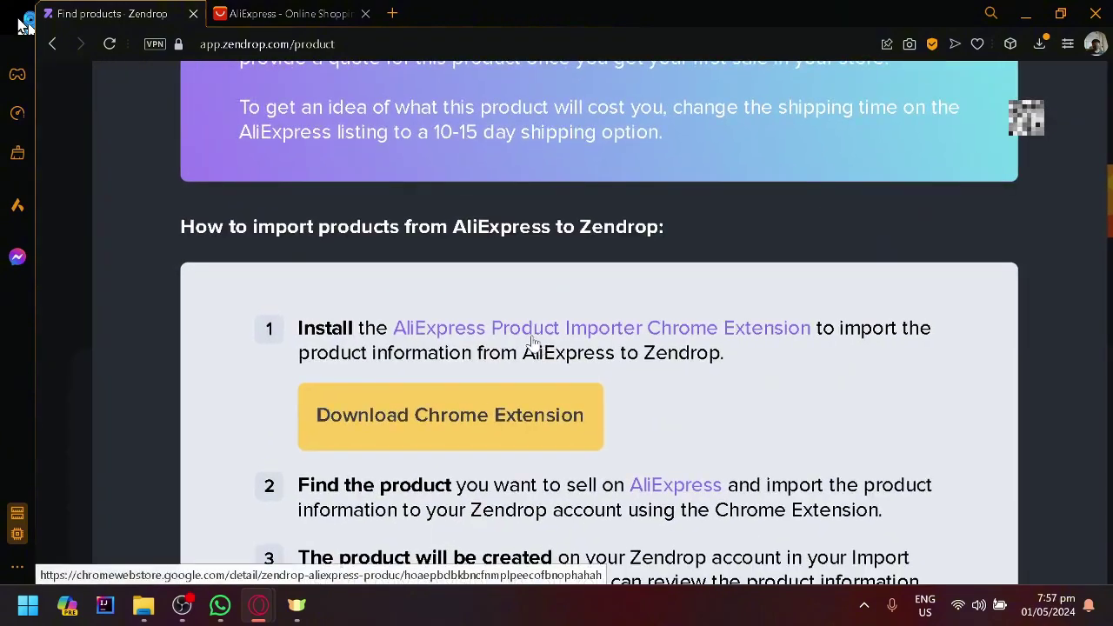
scroll(534, 343, "up", 2)
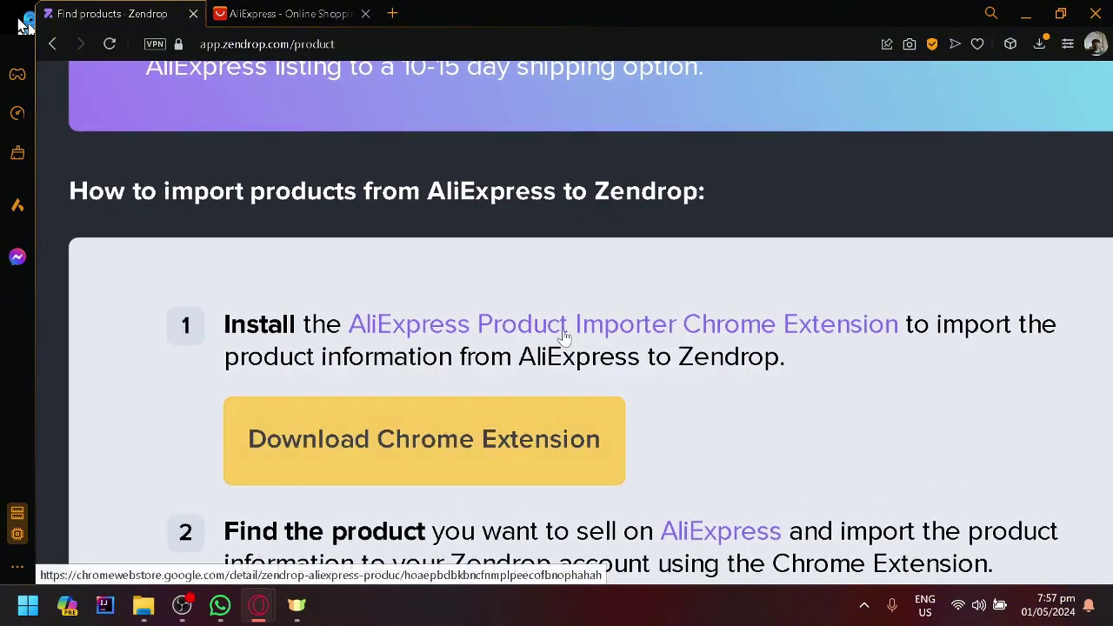
left_click(565, 337)
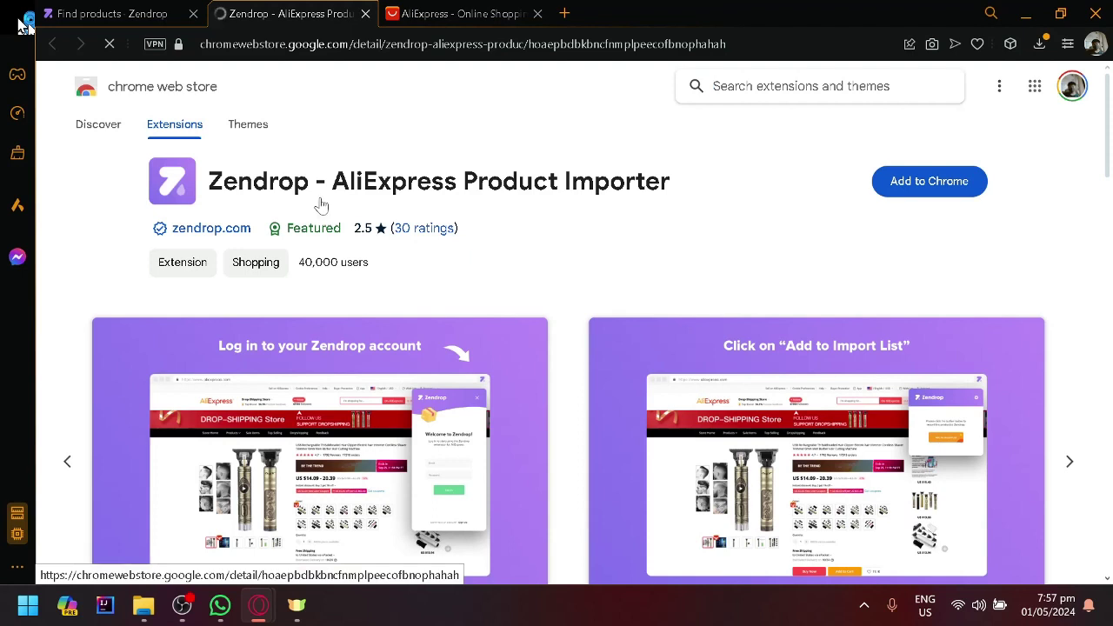
left_click(921, 191)
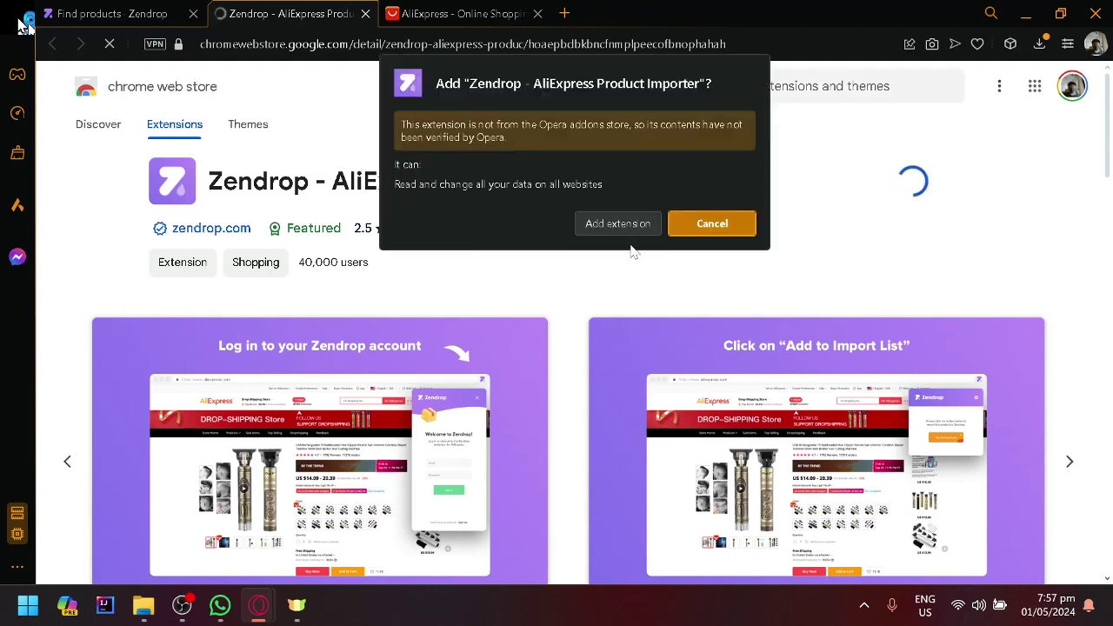
left_click(609, 224)
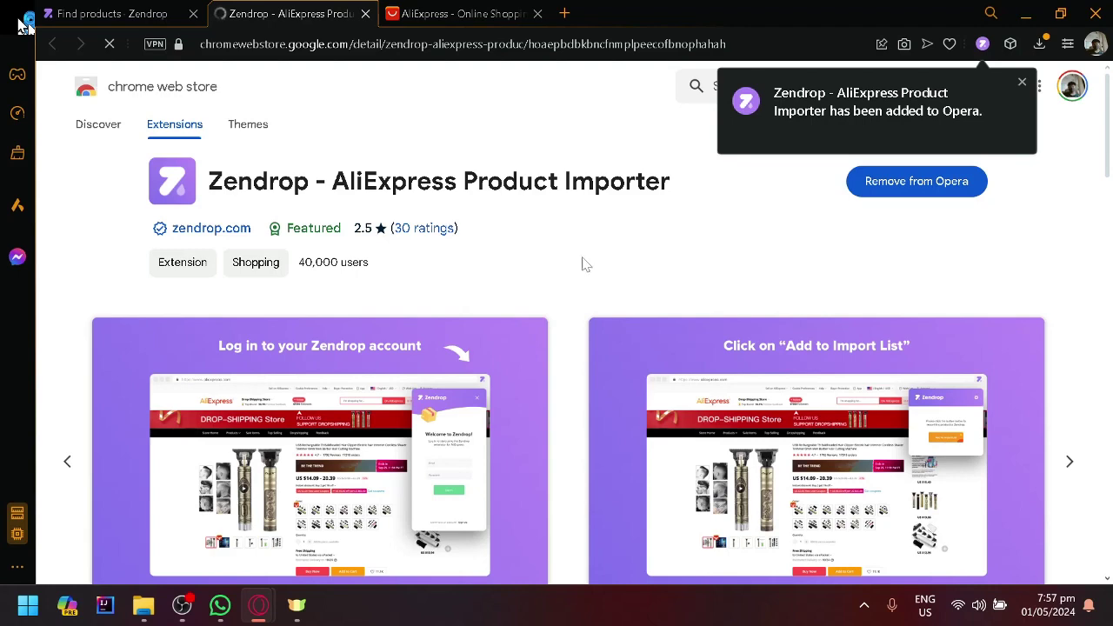
- Open the Zendrop importer extension on the AliExpress page and log it in to the Zendrop account
left_click(461, 13)
left_click(1010, 45)
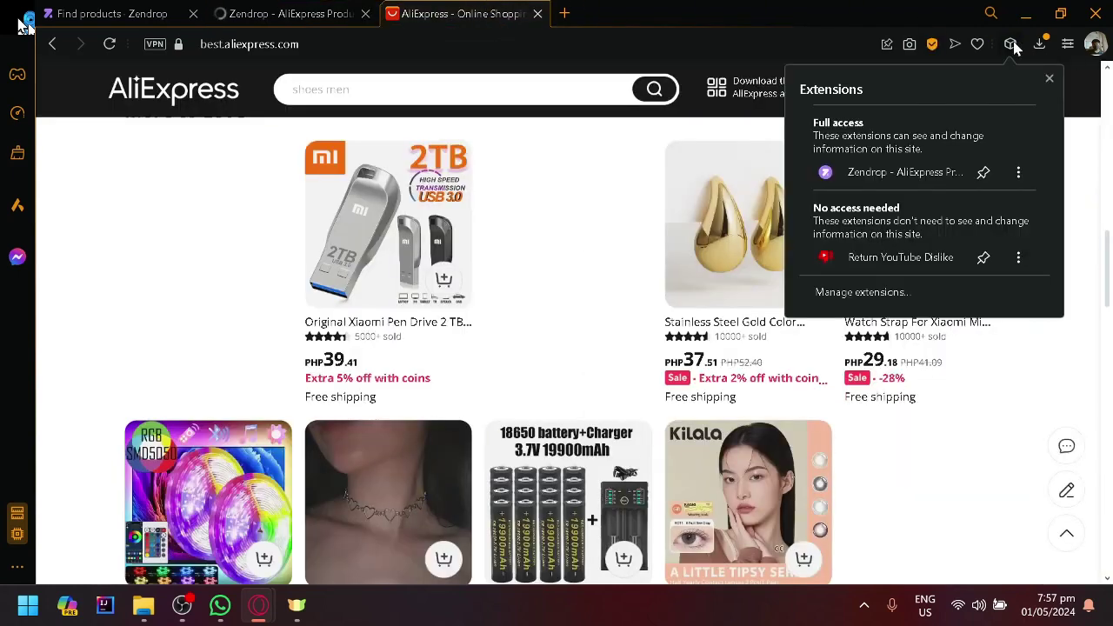
left_click(929, 171)
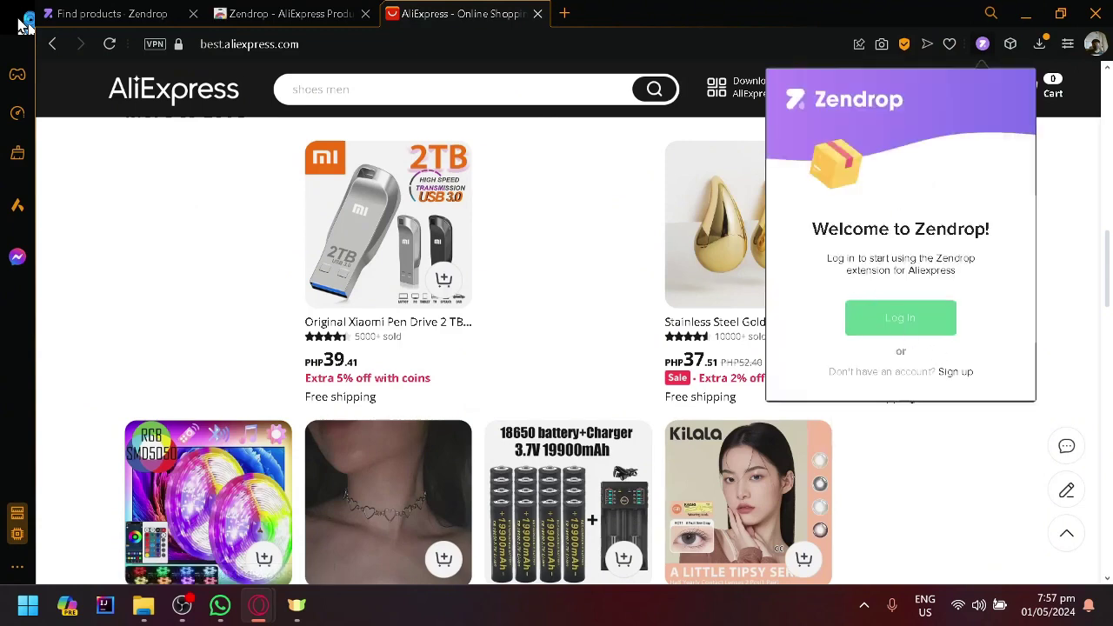
left_click(894, 332)
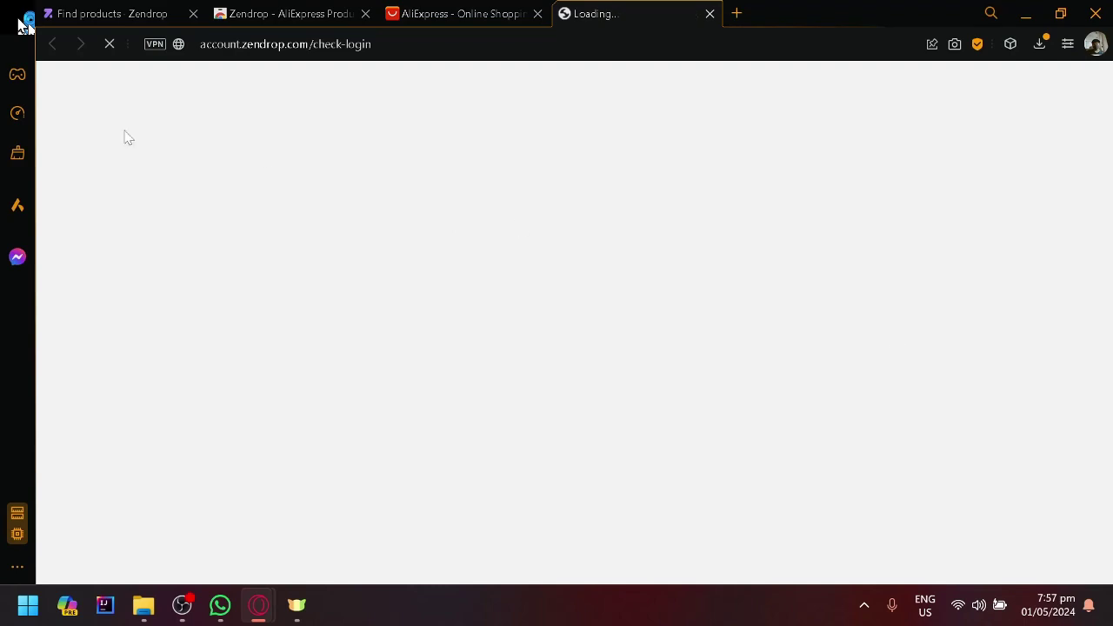
left_click(187, 10)
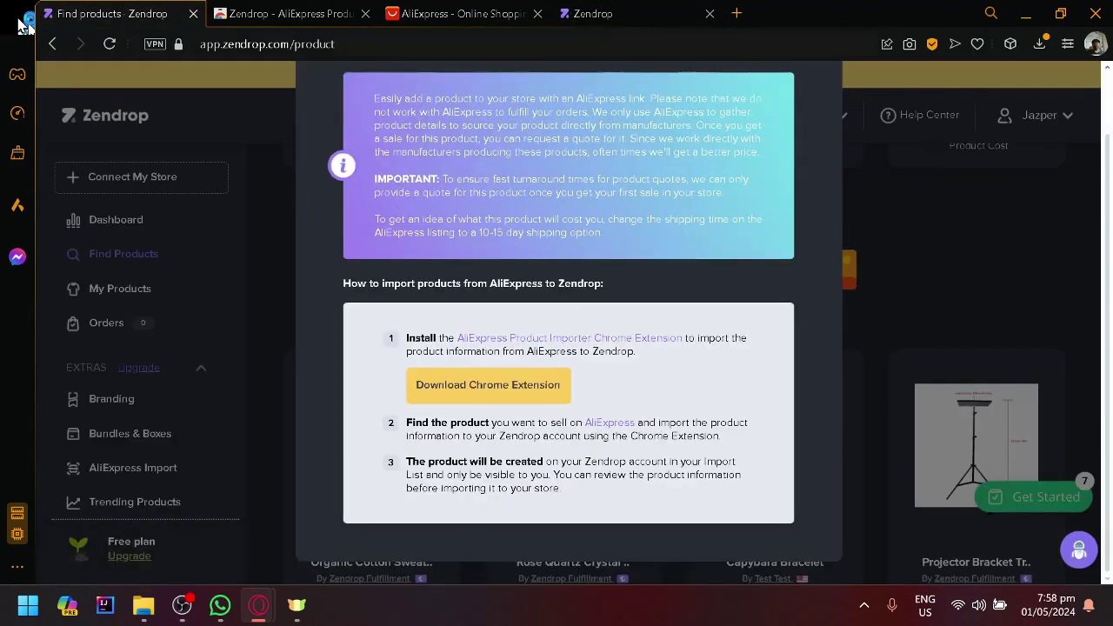
left_click(641, 11)
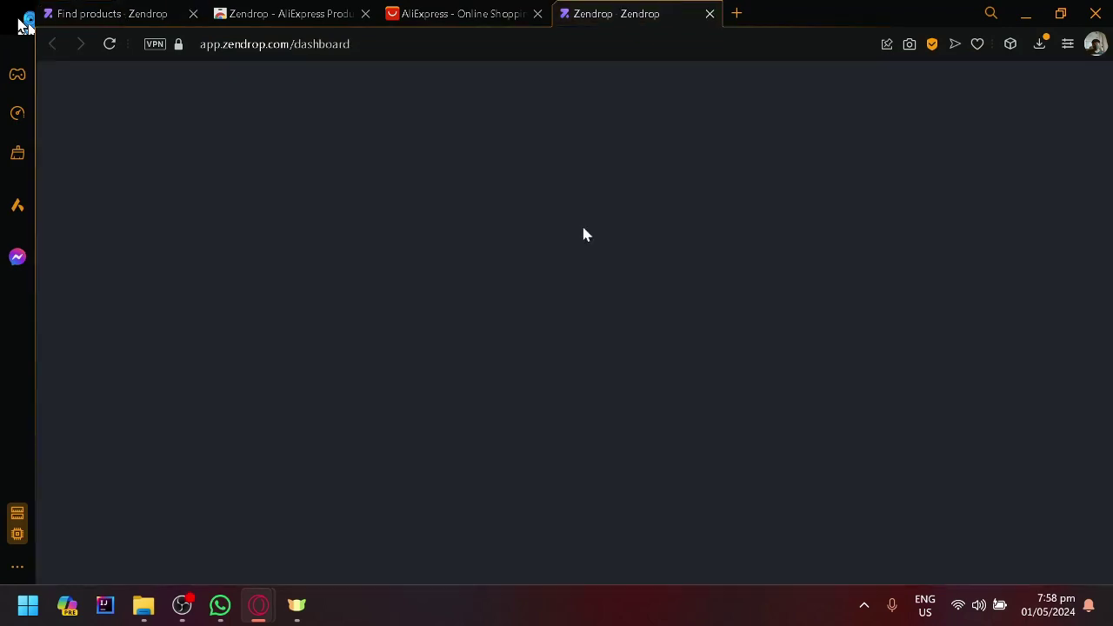
- Return to AliExpress, check the Zendrop extension's login status, and close its popup
left_click(458, 10)
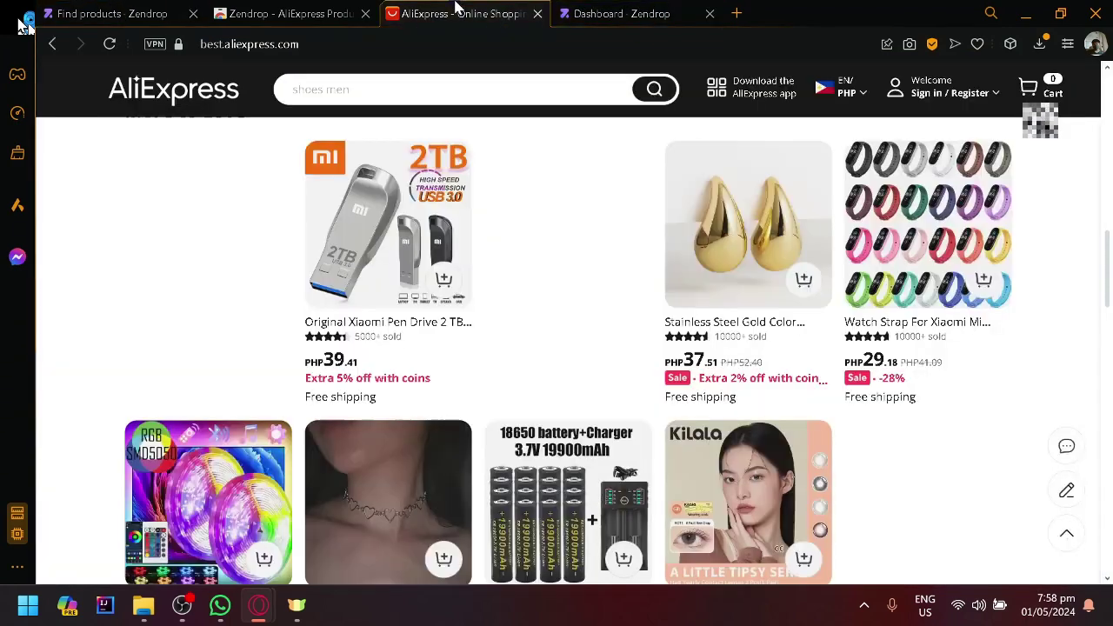
left_click(1009, 43)
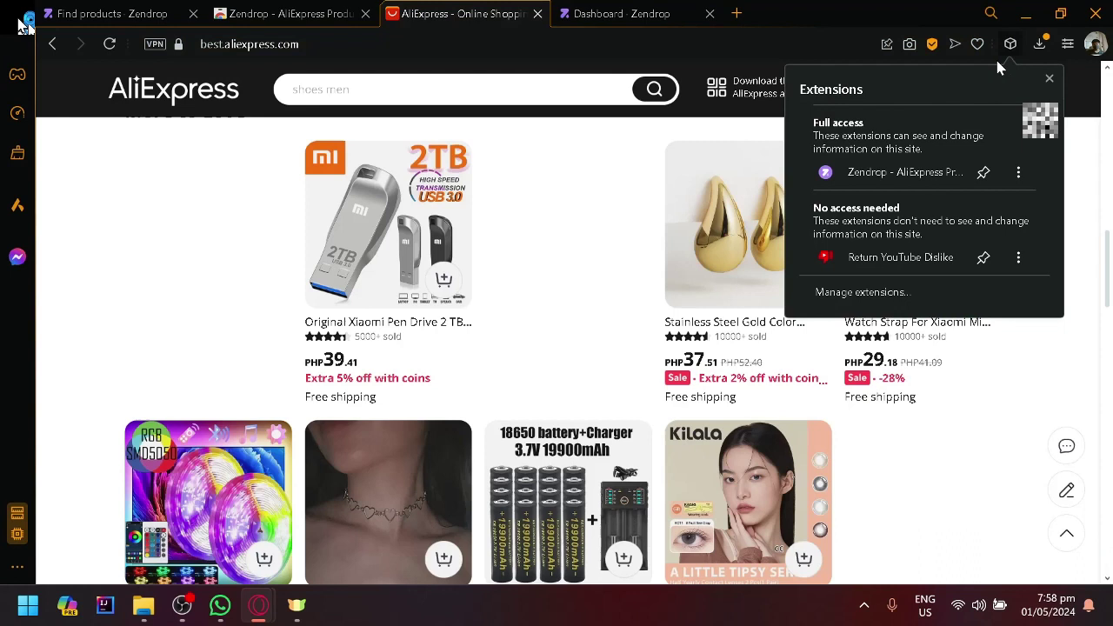
left_click(934, 167)
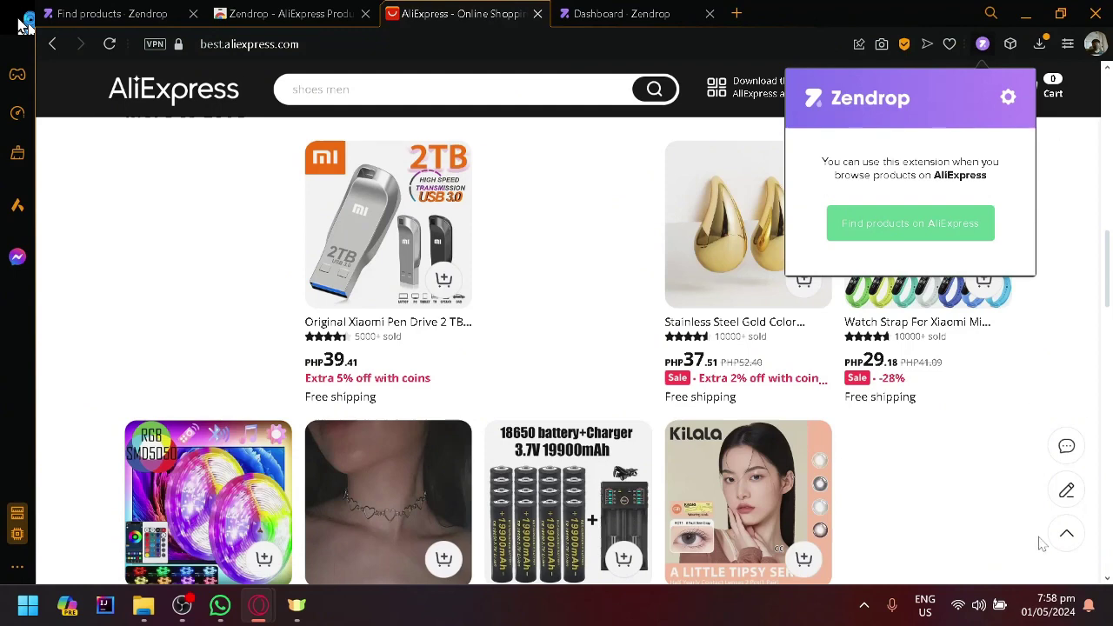
left_click(1046, 309)
- Browse the AliExpress recommendations and open the RGB LED Strip Lights 5050 IR product priced PHP110.87
scroll(638, 420, "down", 4)
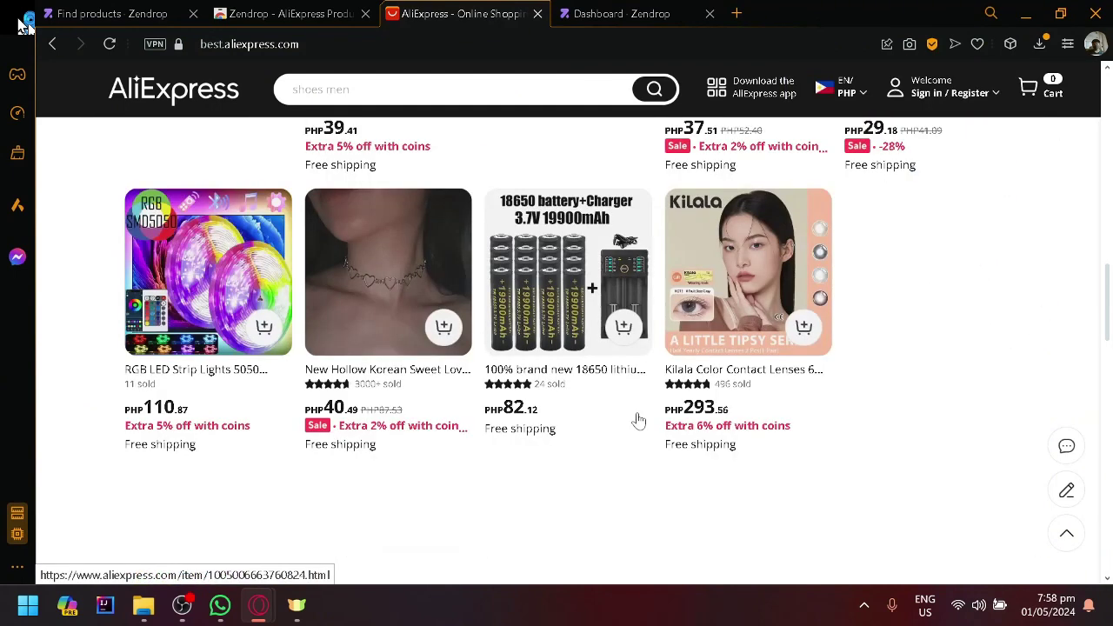
scroll(638, 420, "down", 4)
scroll(525, 367, "up", 6)
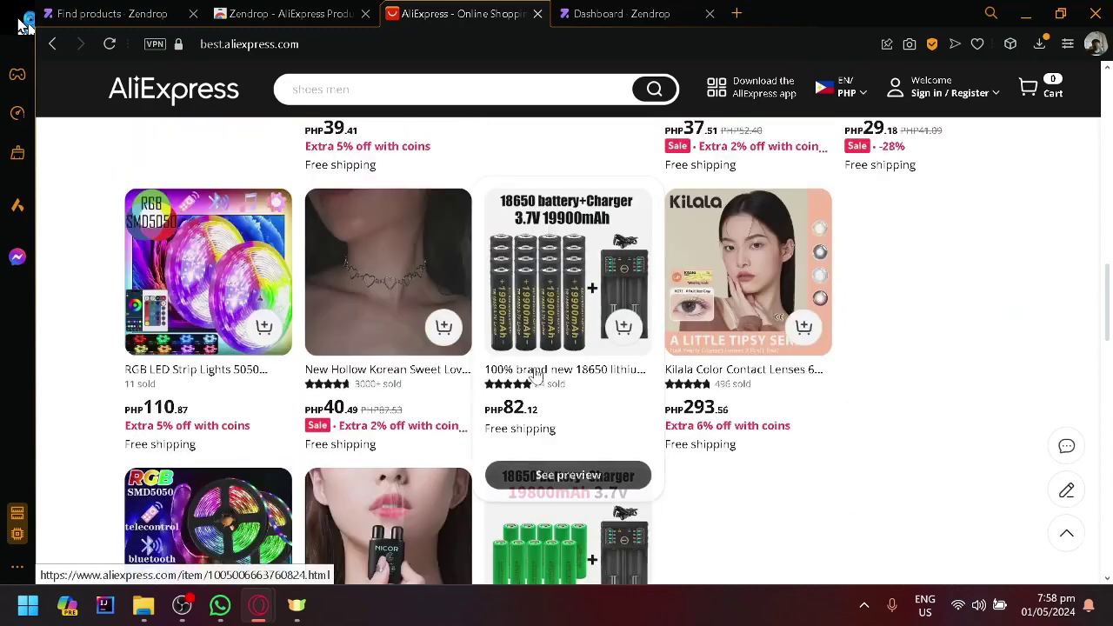
scroll(386, 330, "down", 4)
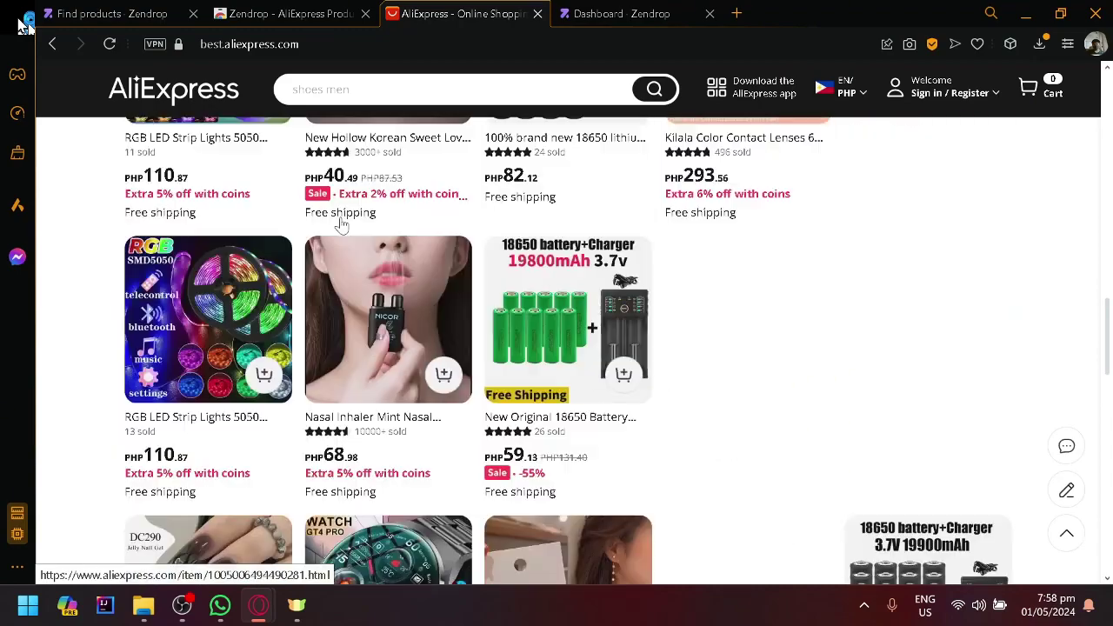
scroll(365, 252, "down", 4)
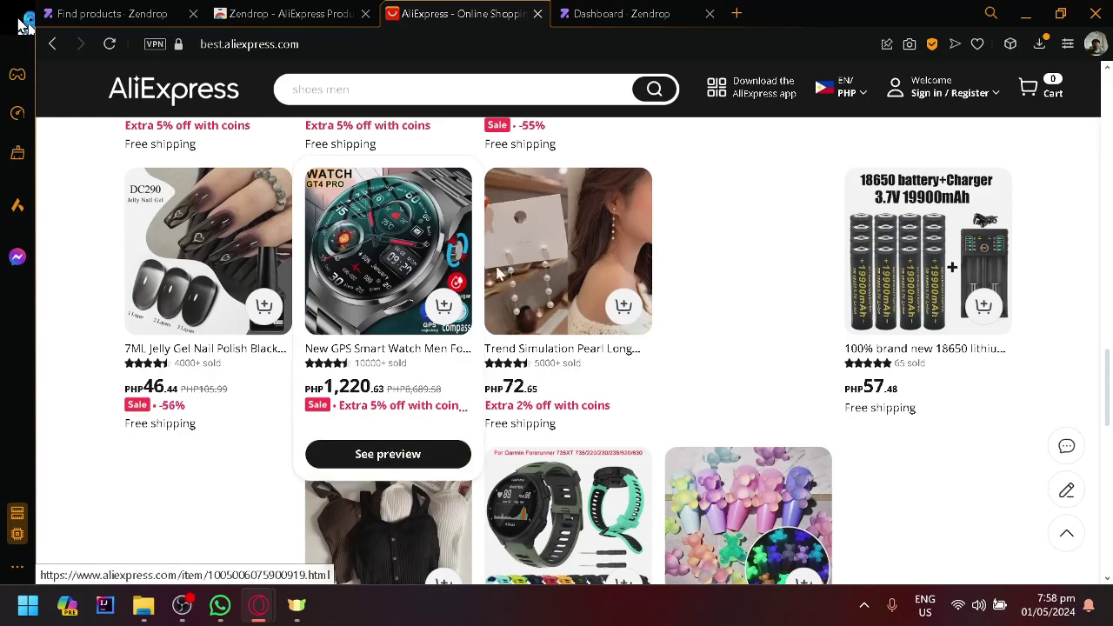
scroll(365, 252, "down", 4)
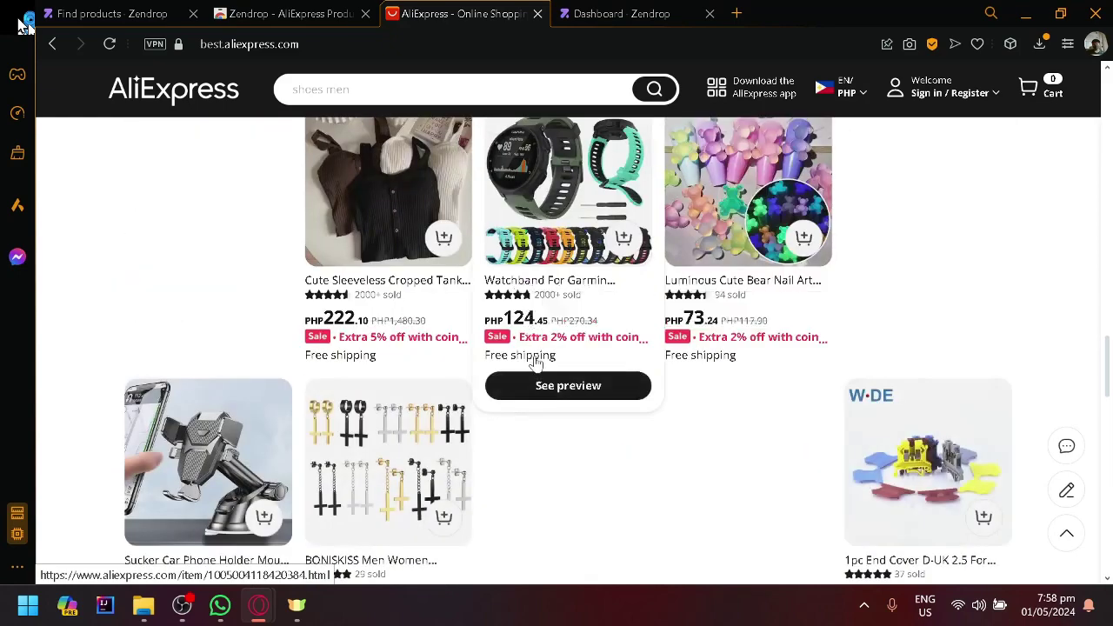
scroll(534, 369, "down", 4)
scroll(408, 366, "down", 2)
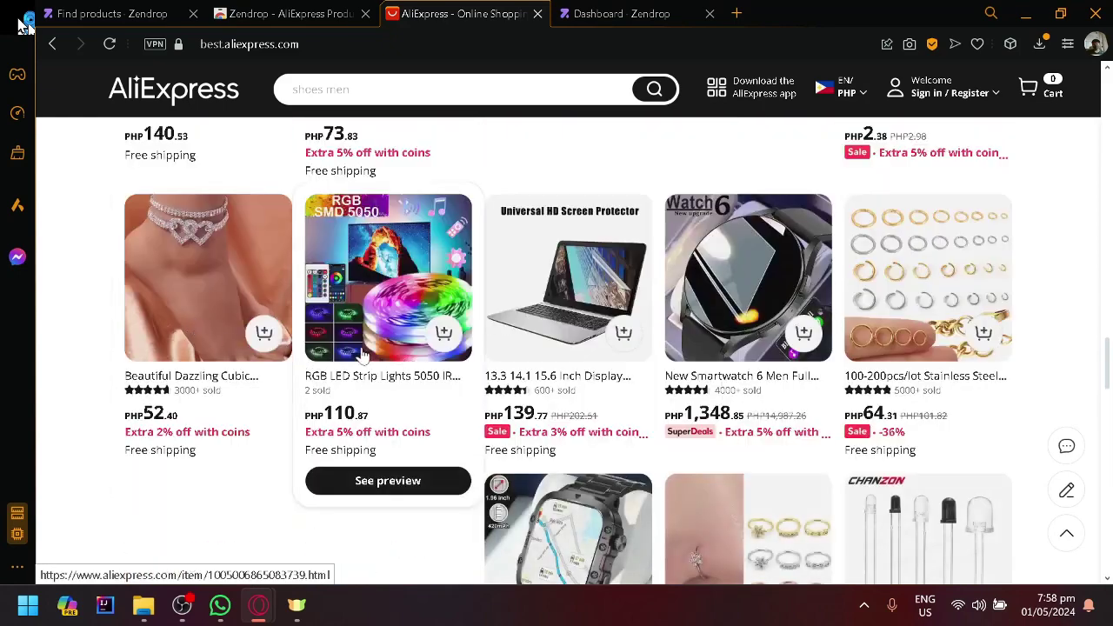
scroll(374, 405, "down", 2)
scroll(417, 365, "up", 1)
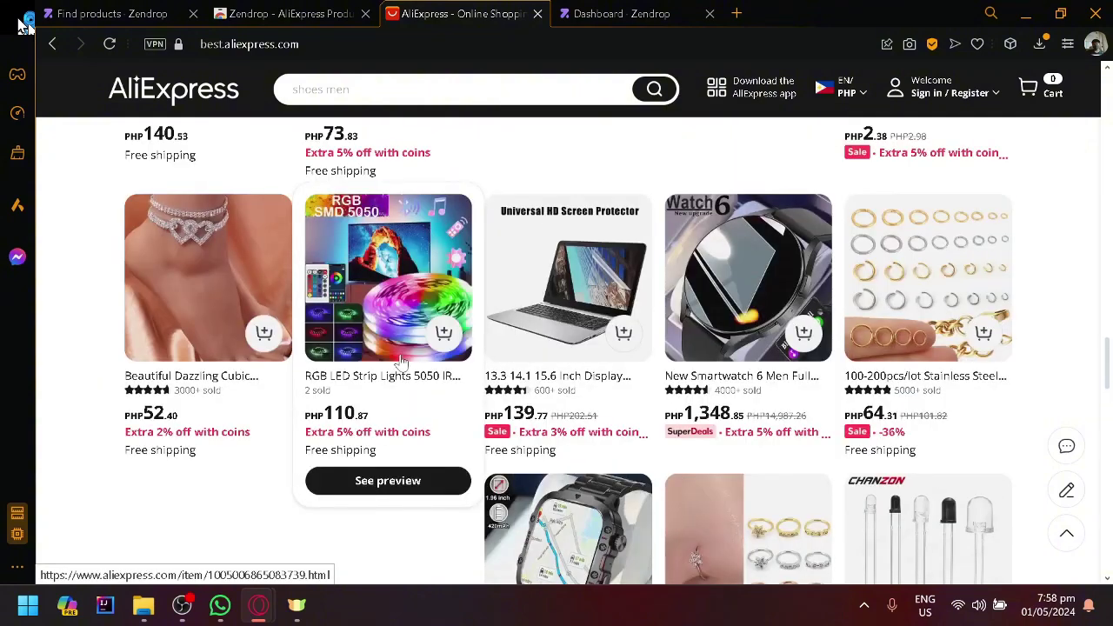
left_click_drag(405, 375, 407, 389)
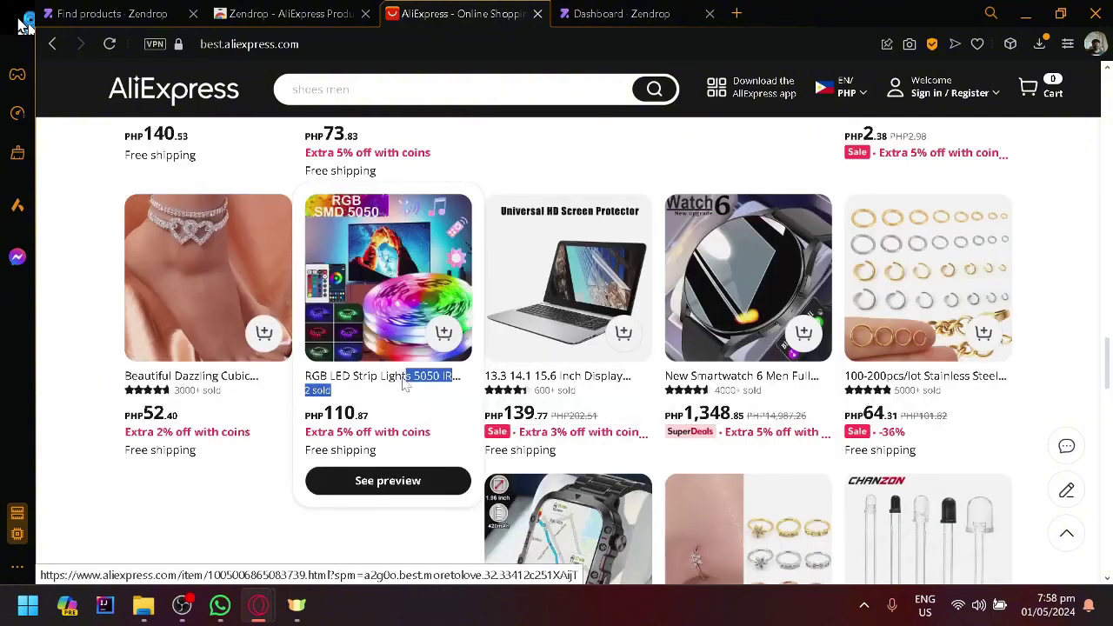
left_click(403, 385)
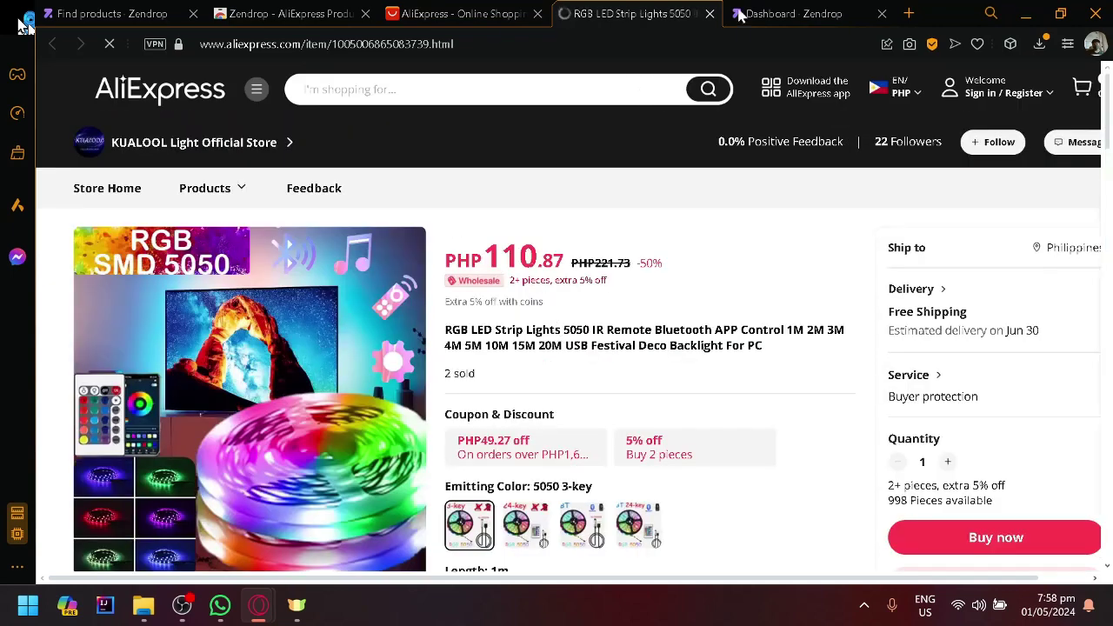
- Search the web for "peso to usd" in a new tab and convert 110 Philippine pesos to US dollars
left_click(904, 13)
type("pe")
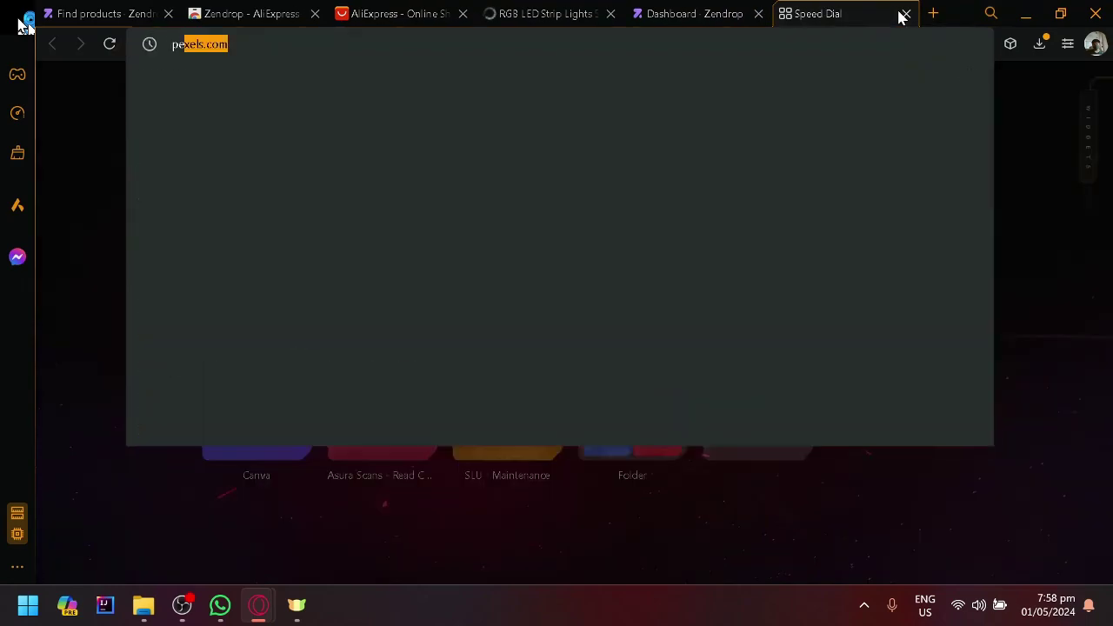
type("so to usd")
key("Return")
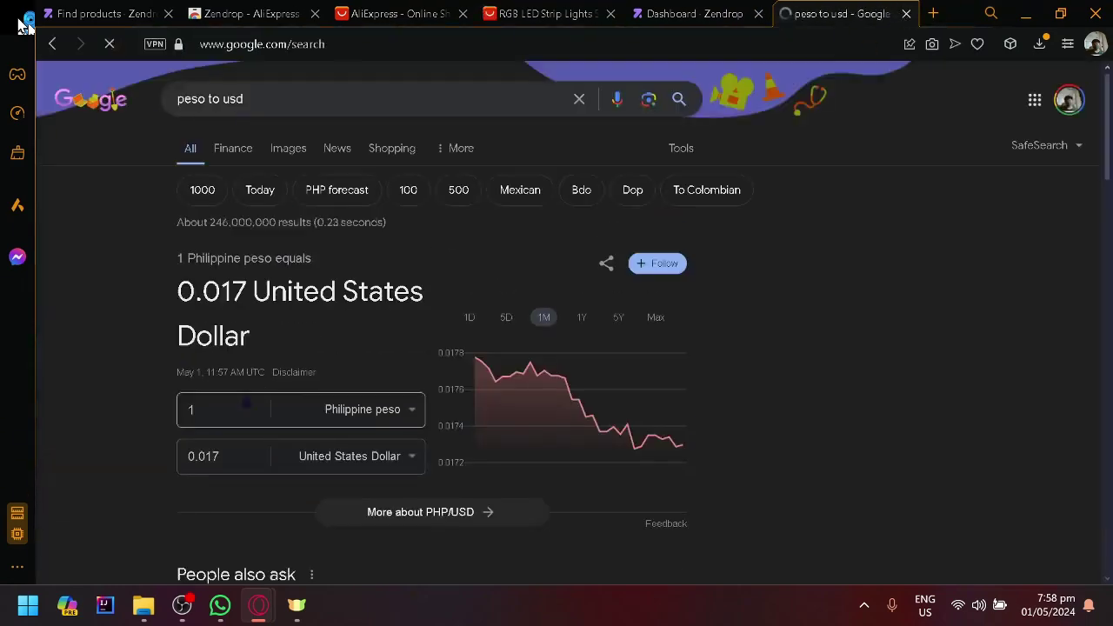
left_click(247, 405)
key("BackSpace")
type("110")
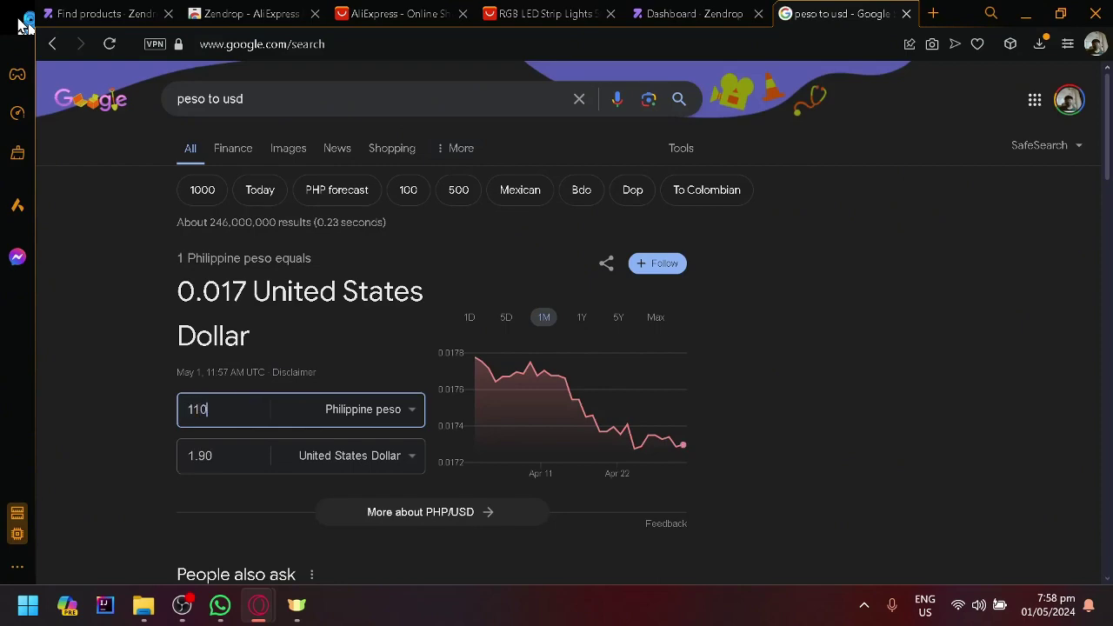
scroll(204, 469, "up", 5)
scroll(207, 468, "down", 5)
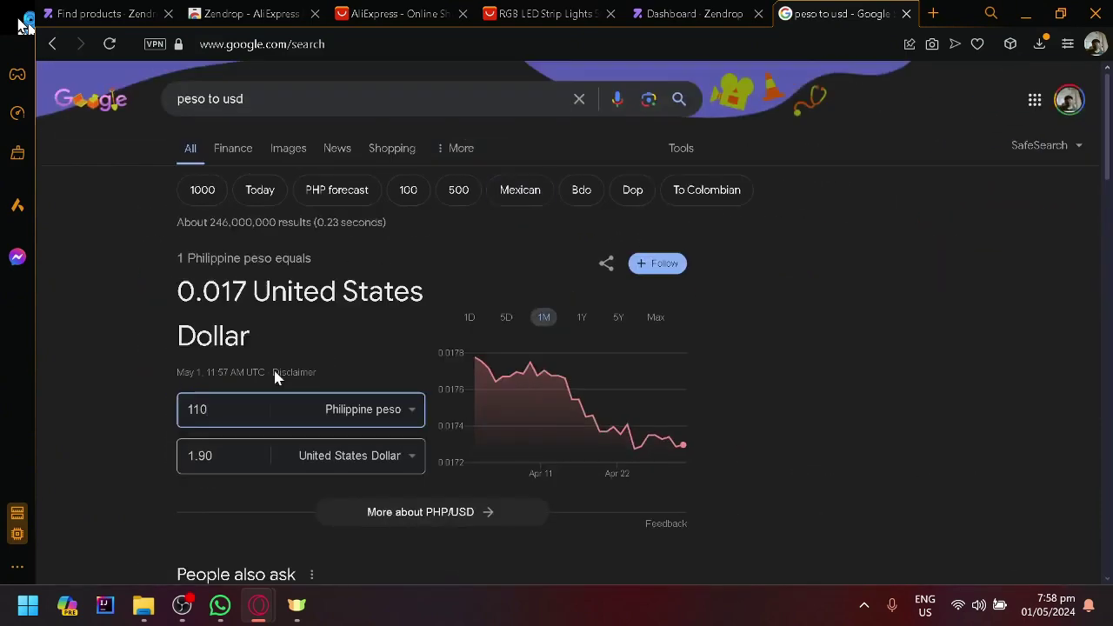
- Return to the LED strip product page and compare the prices of the 20m and 1m lengths
left_click(579, 10)
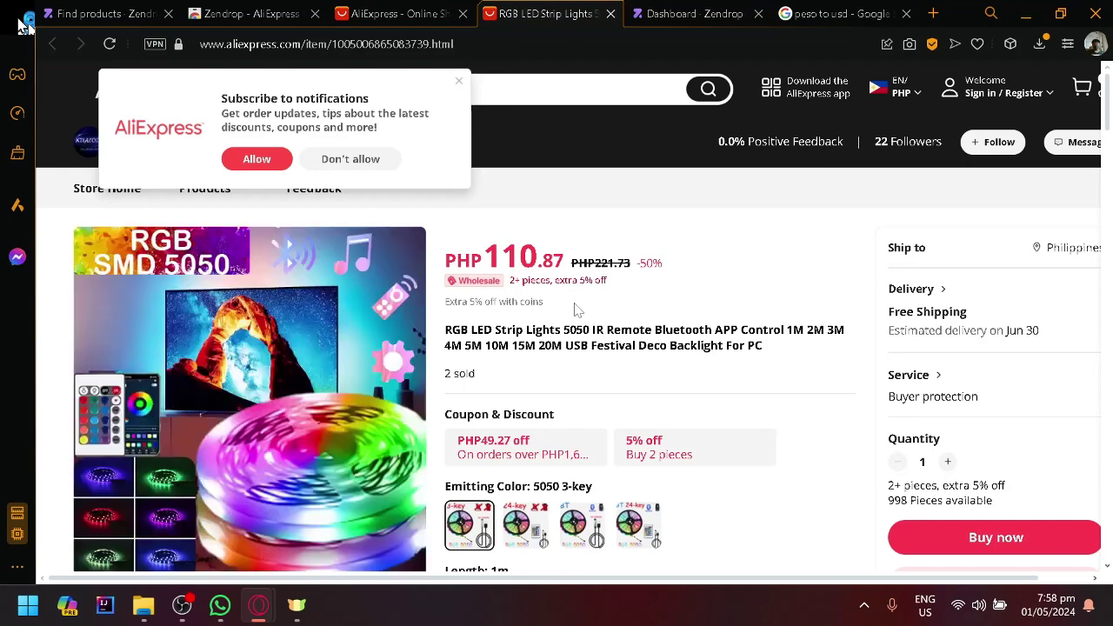
scroll(579, 363, "down", 1)
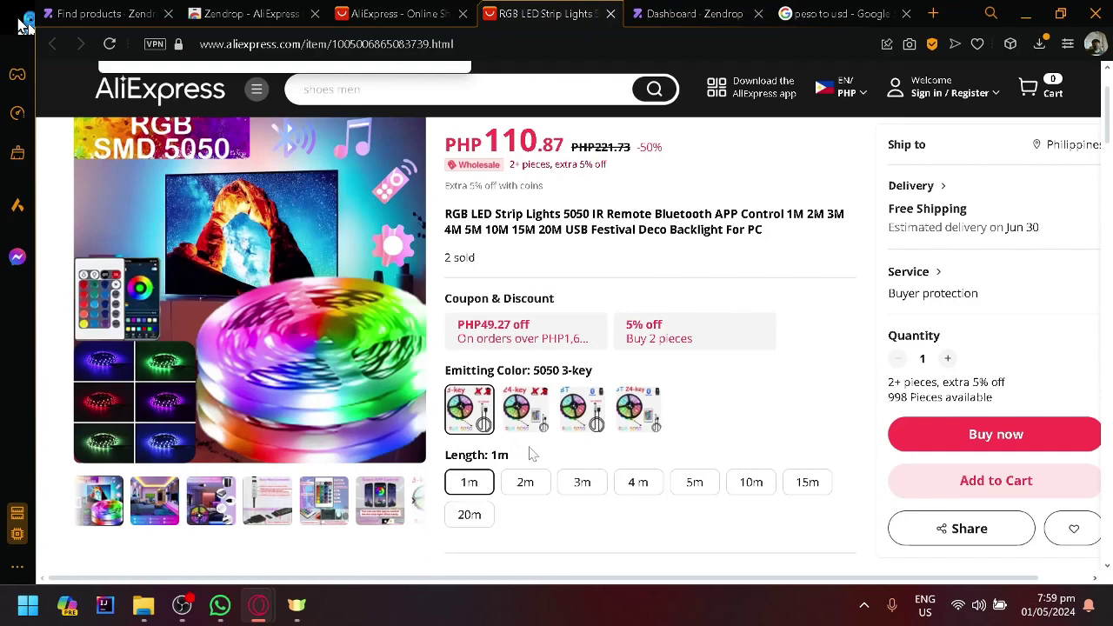
left_click(468, 513)
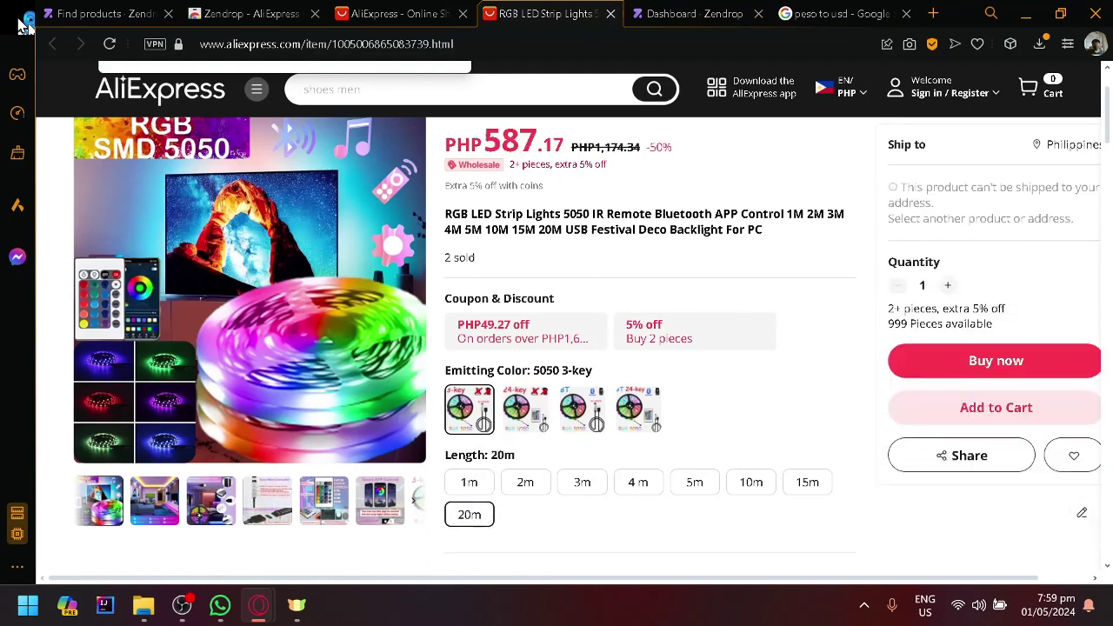
left_click(470, 482)
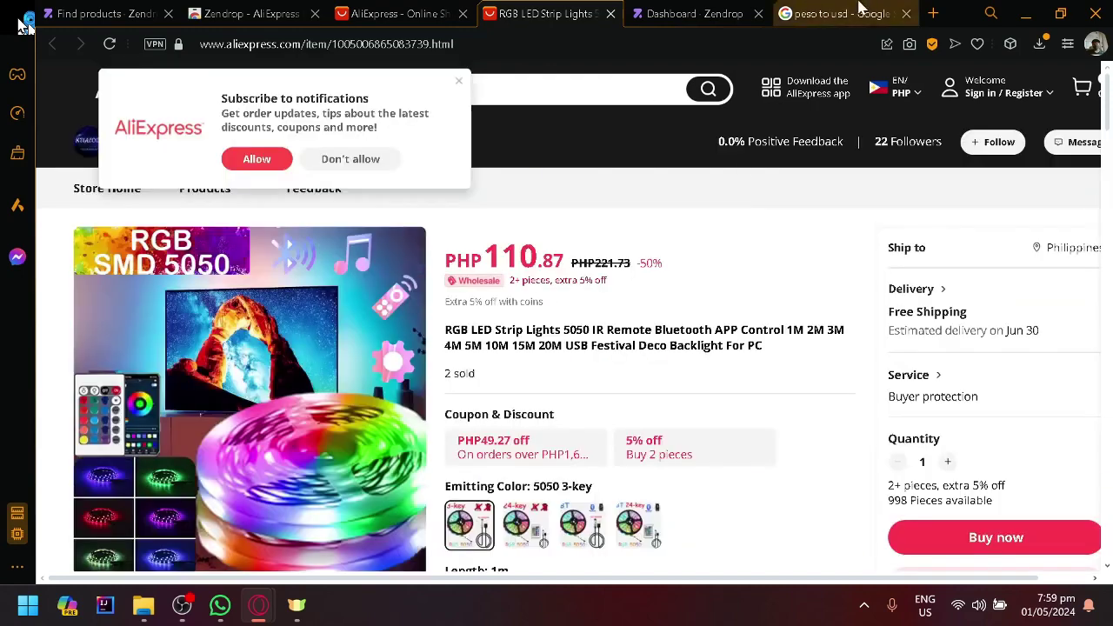
- Recheck the peso-to-dollar conversion, then look through the LED strip product page
left_click(859, 9)
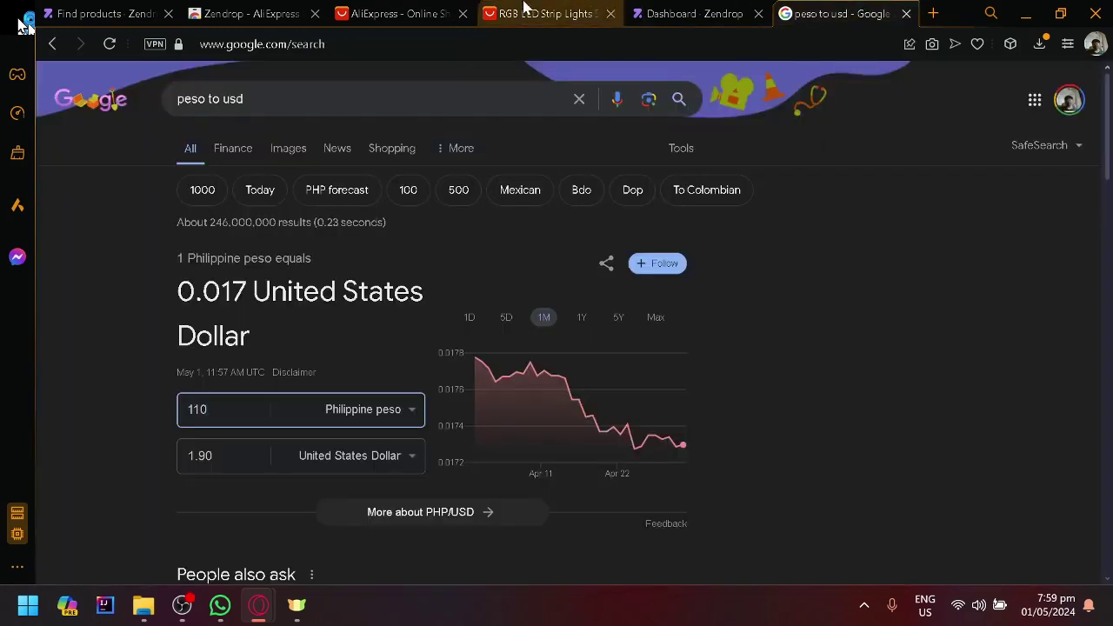
left_click(548, 13)
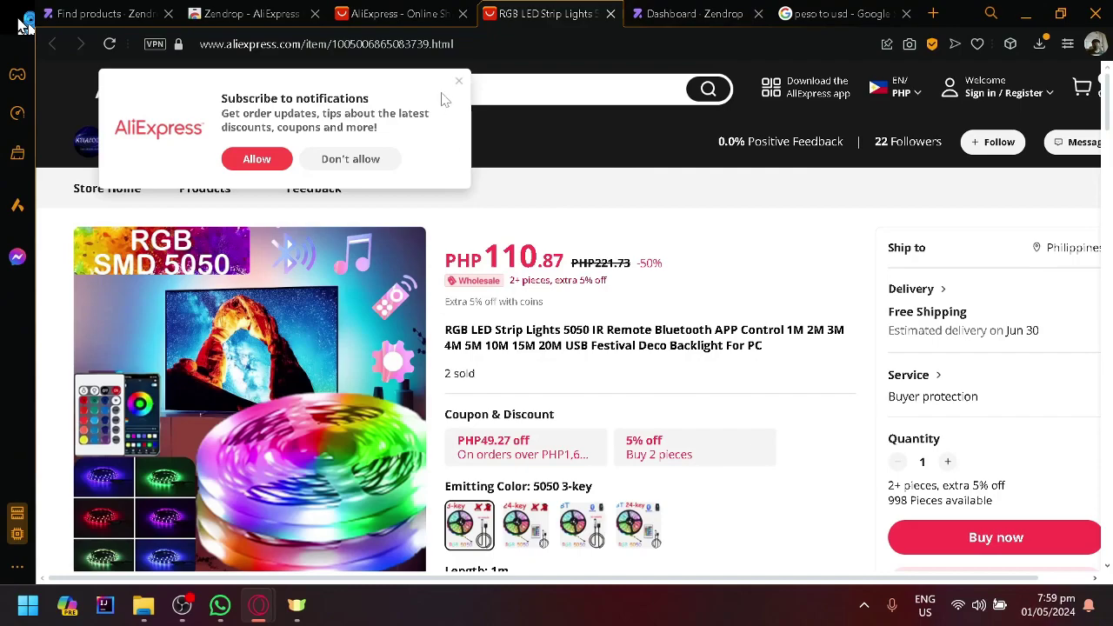
scroll(770, 410, "down", 10)
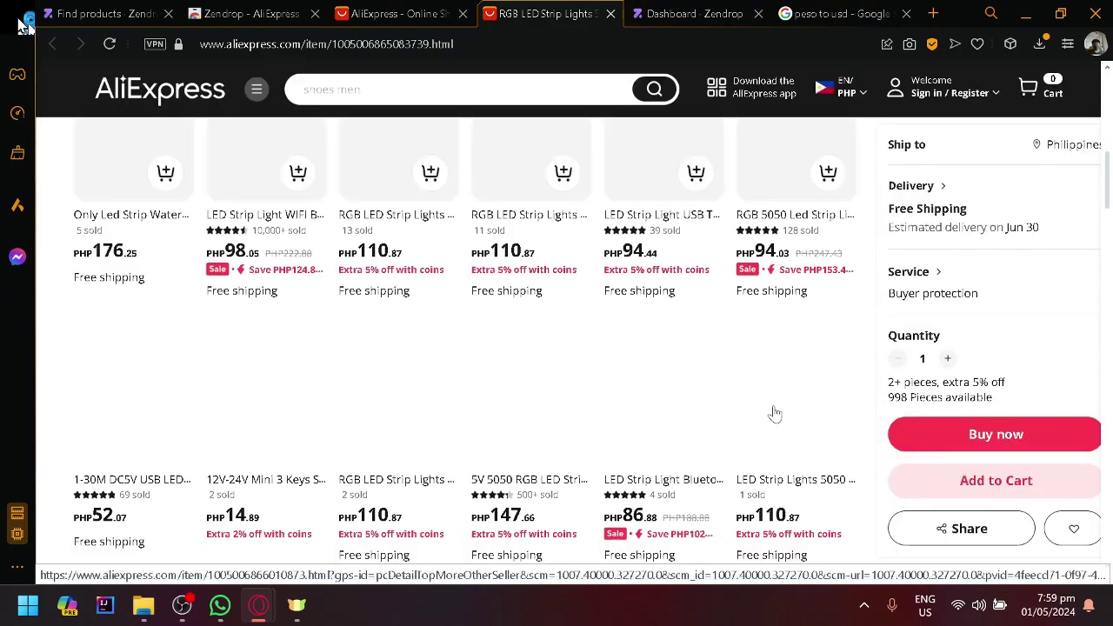
scroll(776, 401, "up", 10)
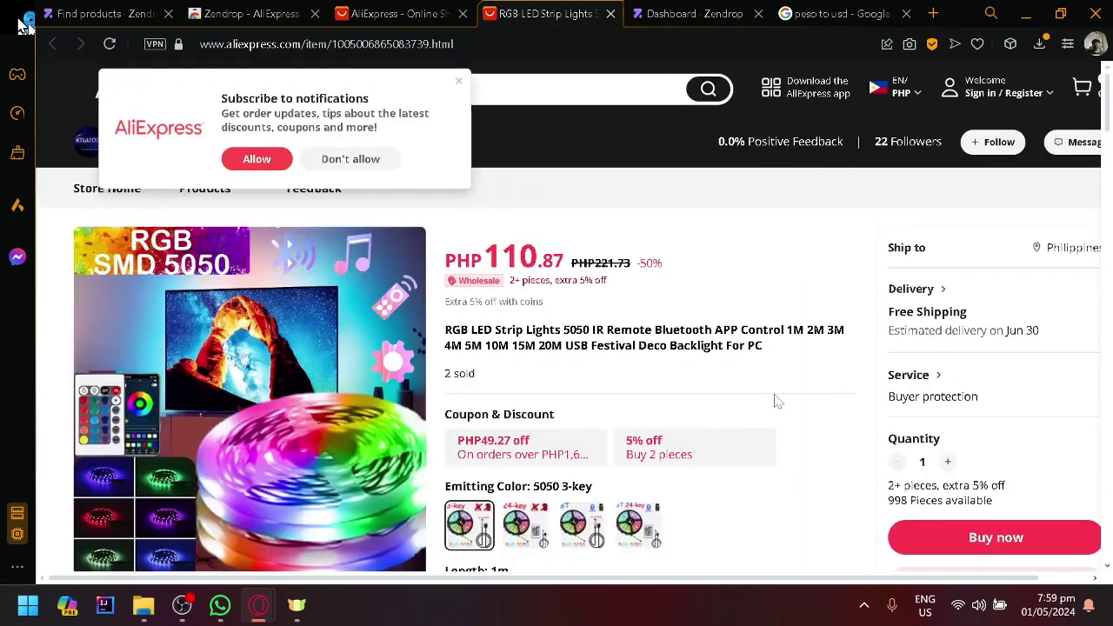
- Dismiss the notification prompt and add the LED strip product to the import list with the Zendrop - AliExpress Product Importer extension
left_click(457, 82)
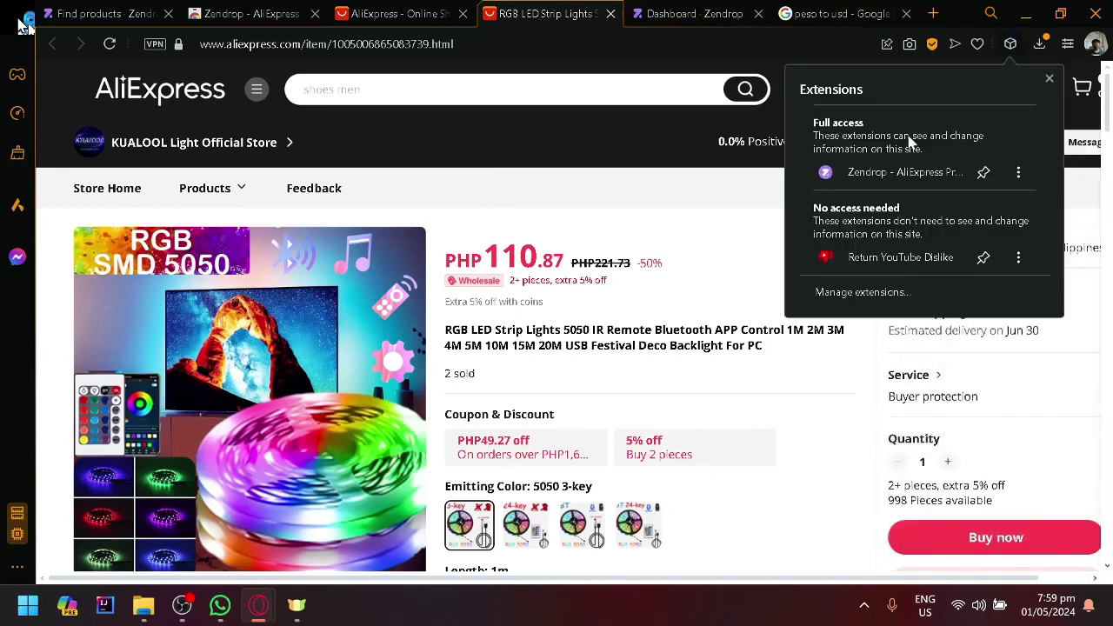
left_click(887, 171)
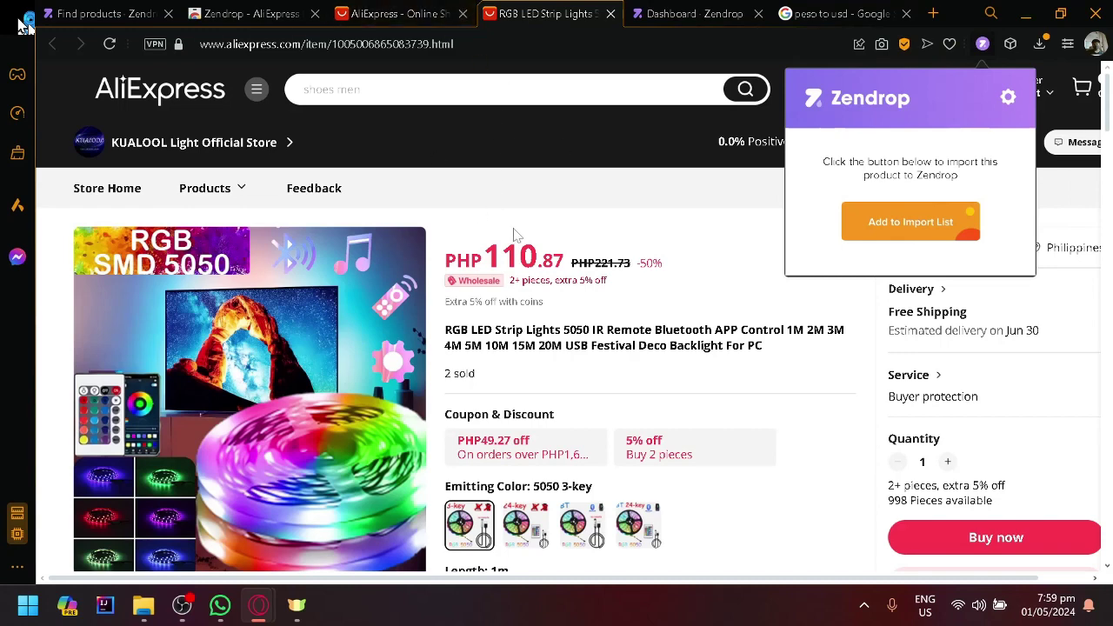
left_click(904, 223)
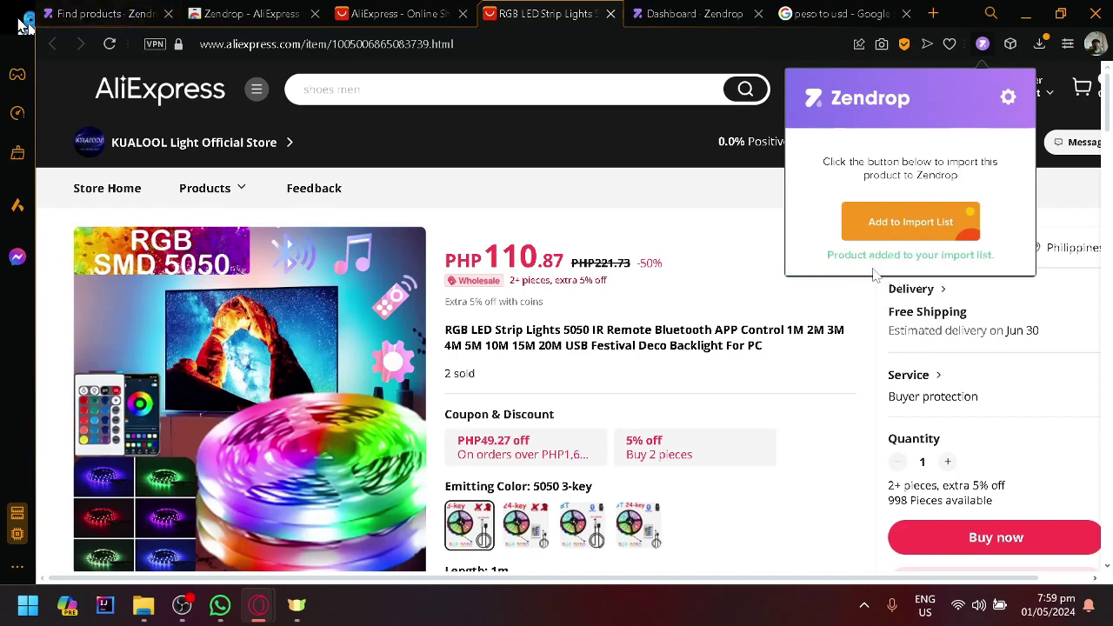
- Return to Zendrop's Find Products page, close the AliExpress import instructions, and open the import list in My Products
left_click(122, 11)
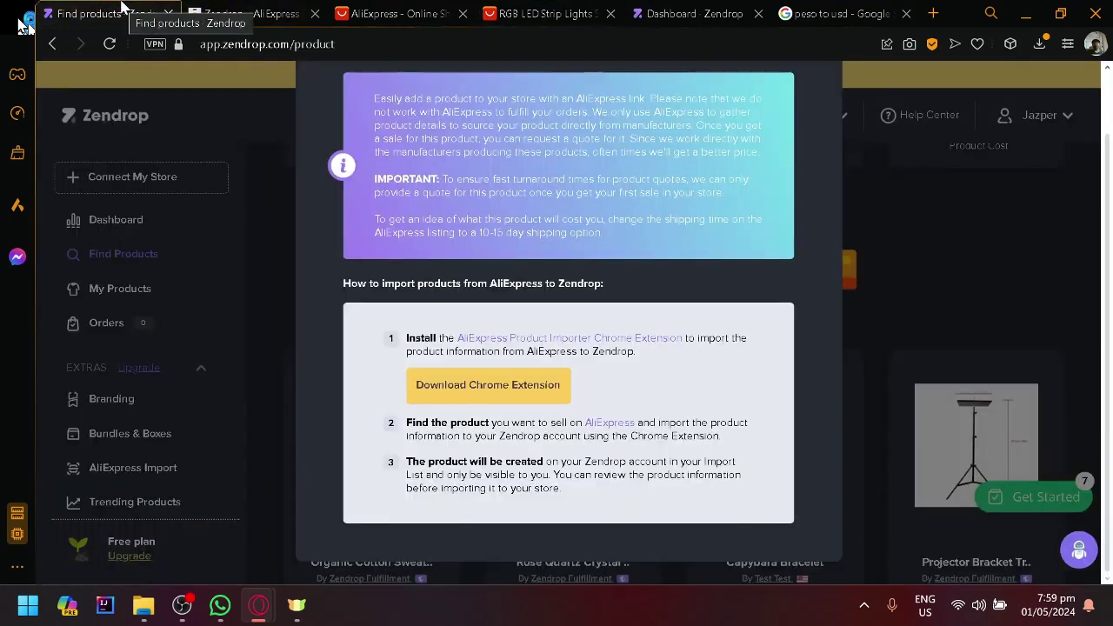
left_click(913, 228)
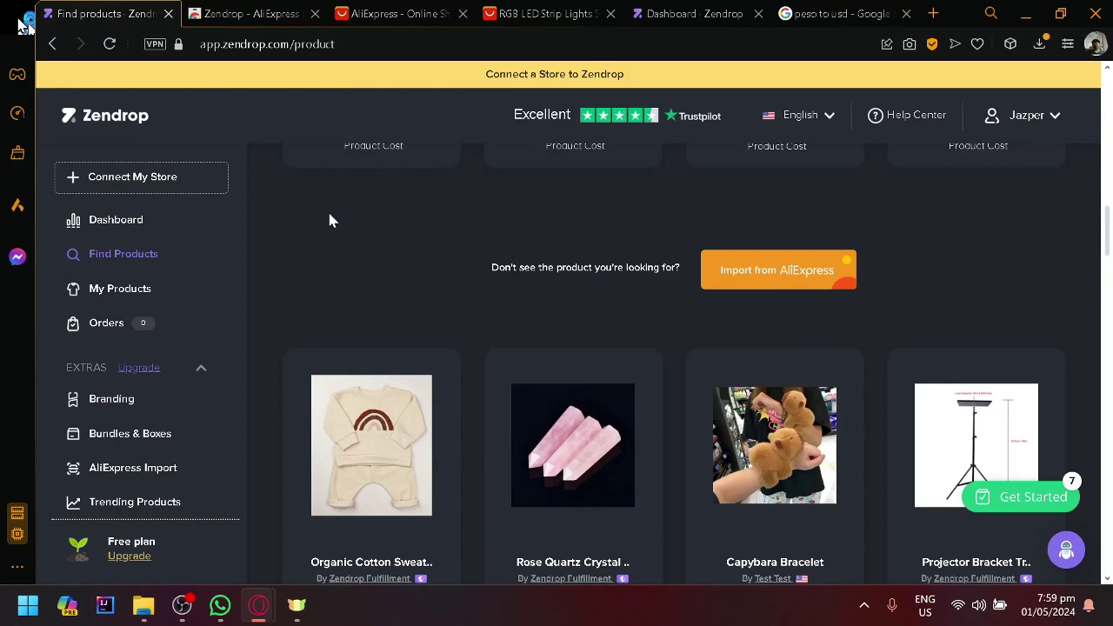
left_click(123, 295)
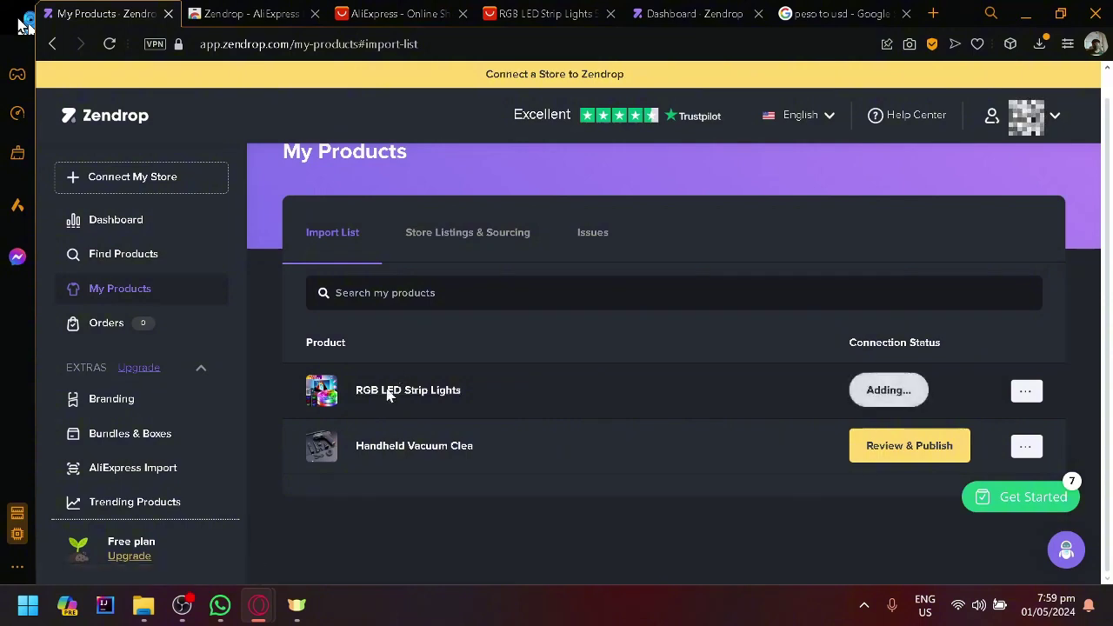
- Check the imported RGB LED Strip Lights in the import list and open its Review & Publish form
scroll(387, 395, "up", 5)
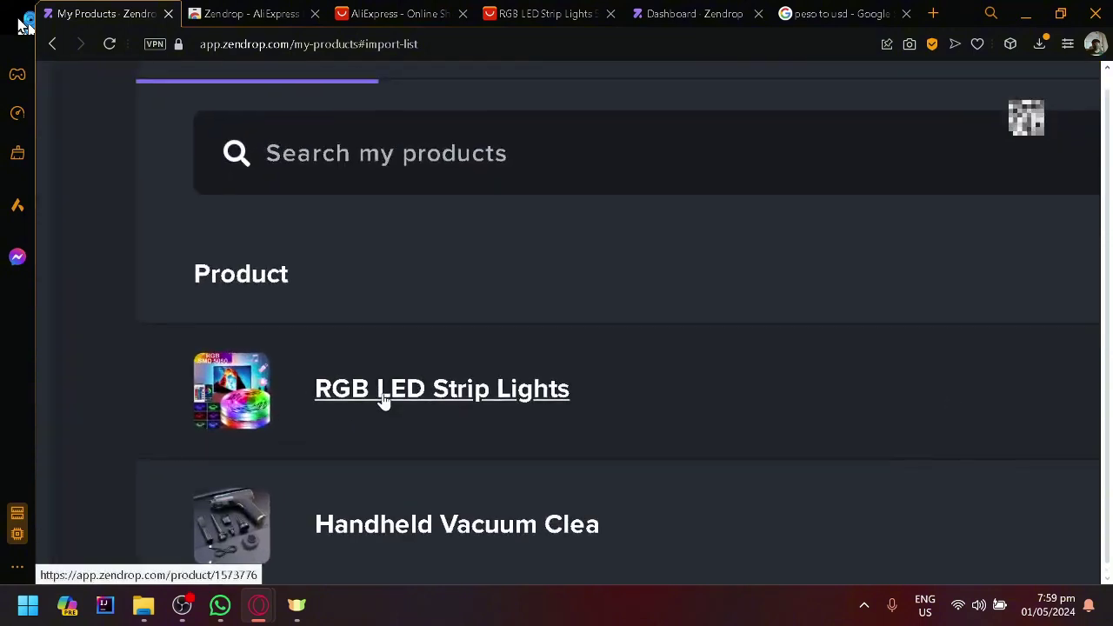
scroll(383, 401, "down", 5)
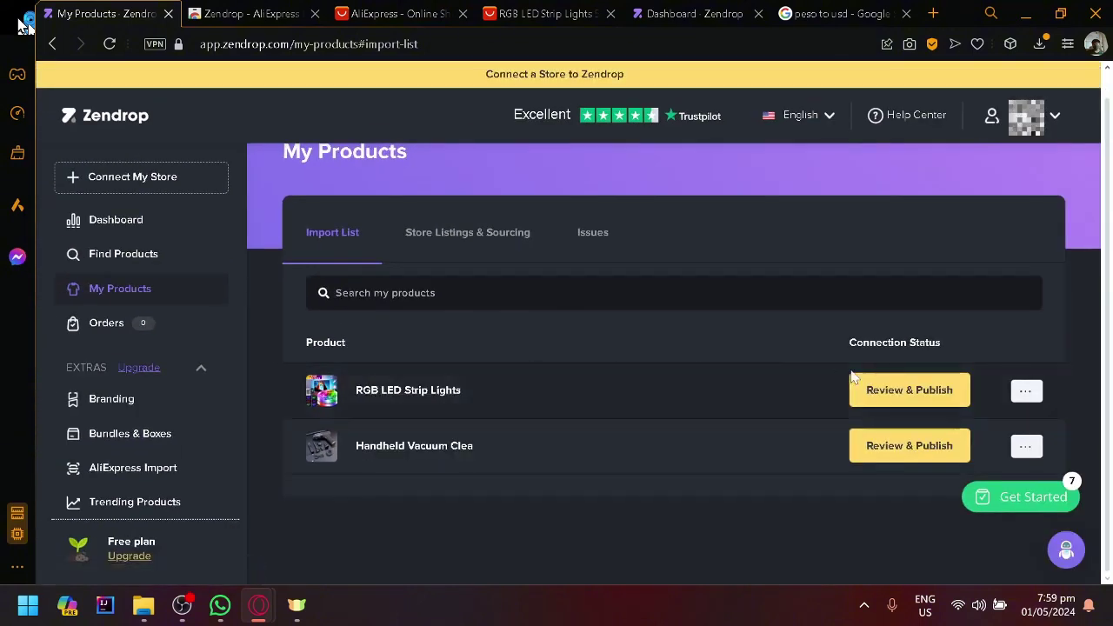
scroll(934, 415, "up", 5)
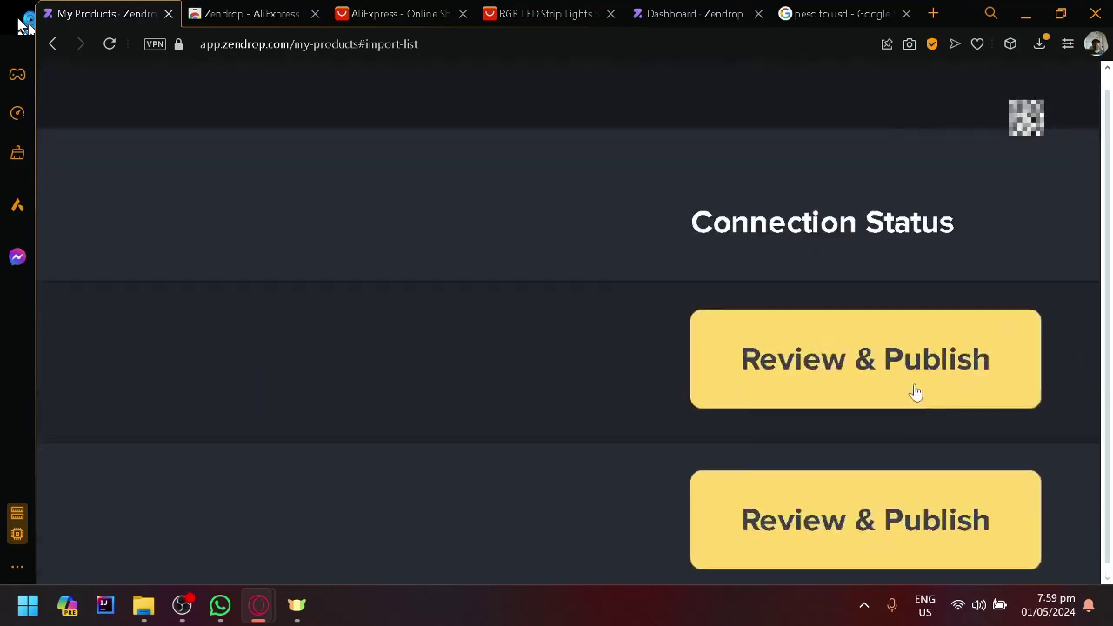
left_click(914, 391)
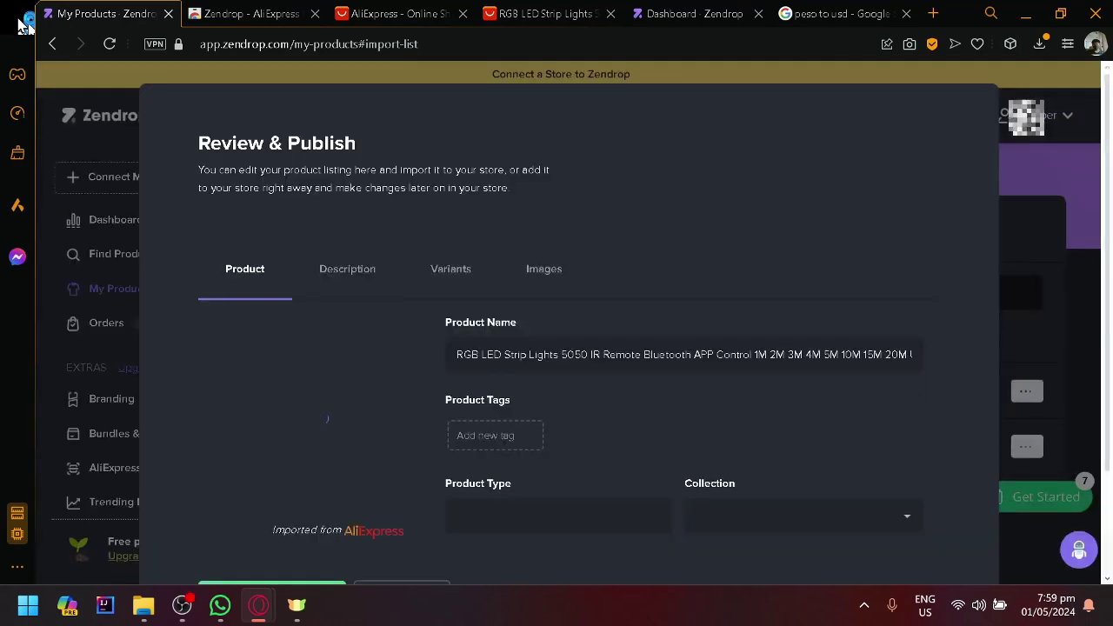
- Assign the RGB LED Strip Lights product to the Lights & Lighting collection
scroll(431, 343, "down", 2)
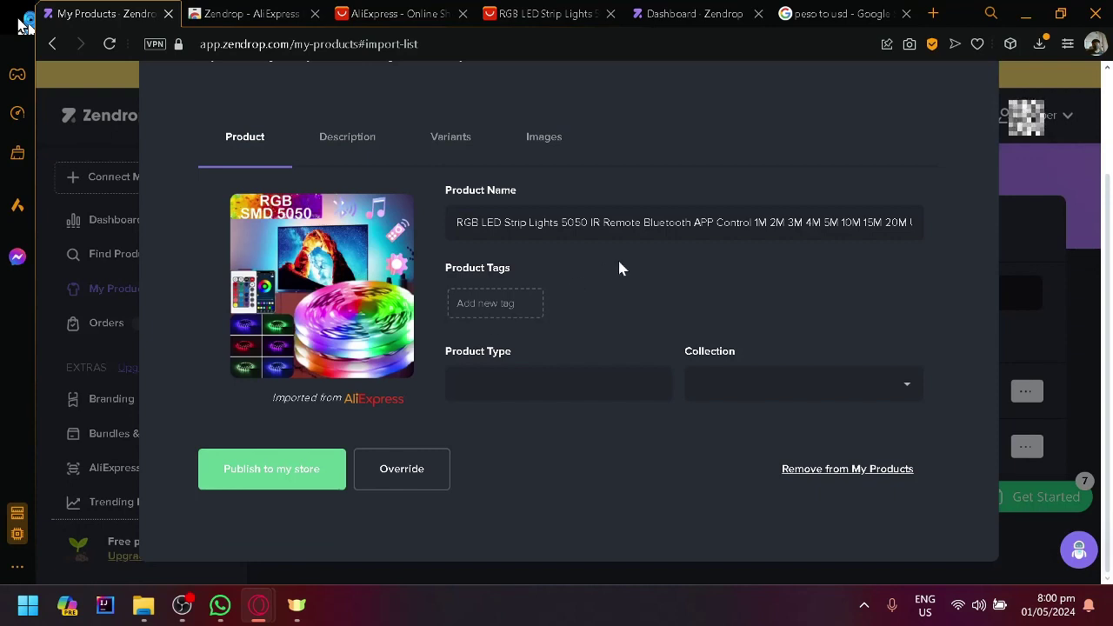
left_click(661, 382)
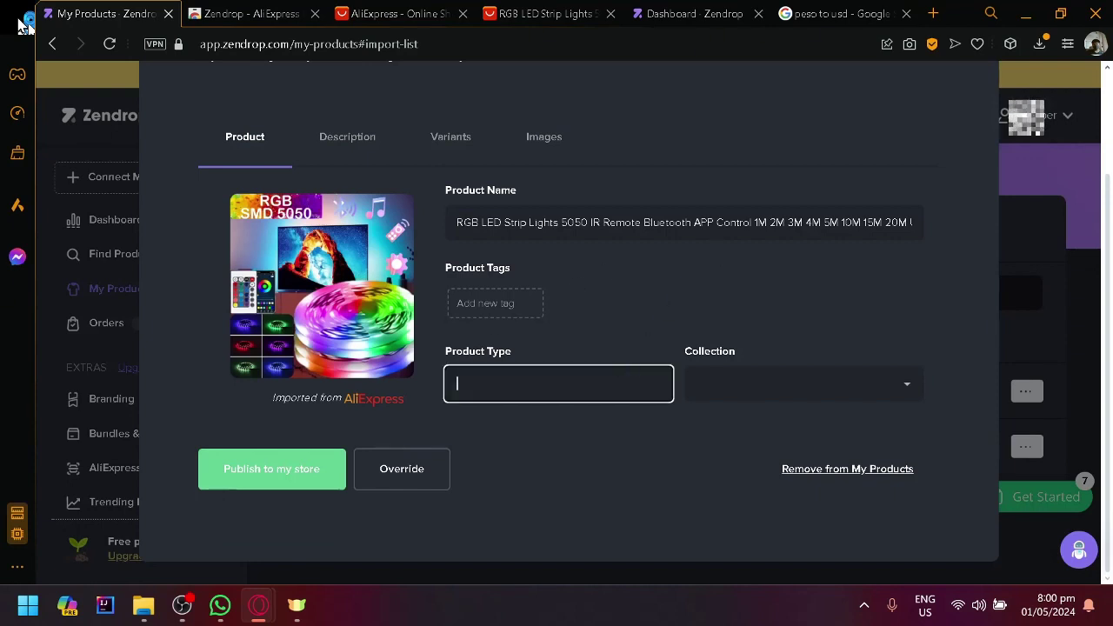
left_click(711, 378)
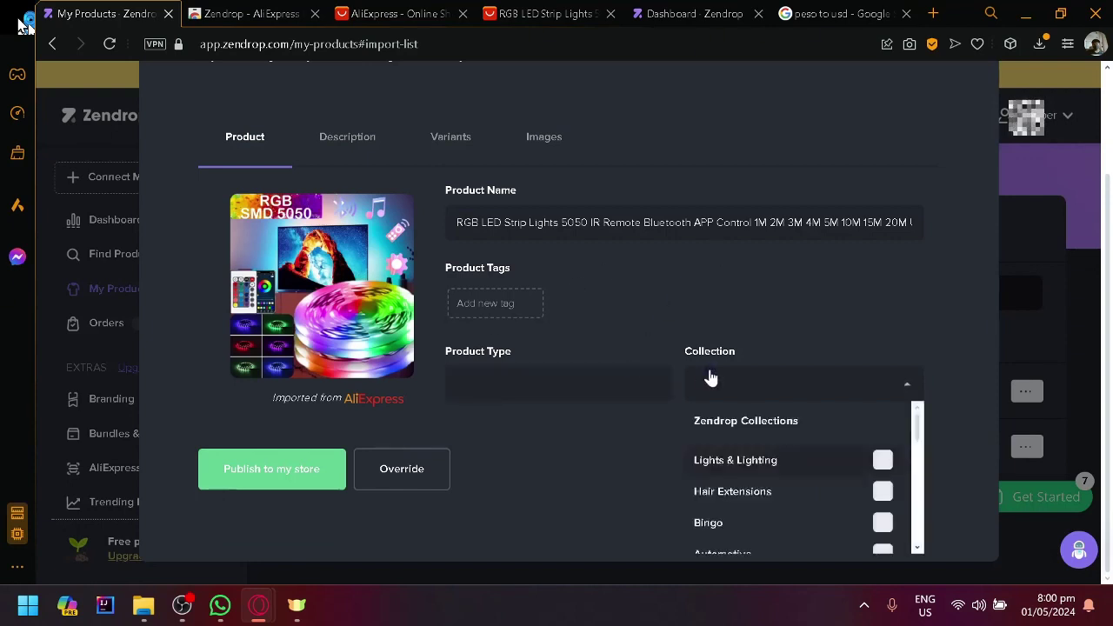
left_click(880, 461)
left_click(753, 304)
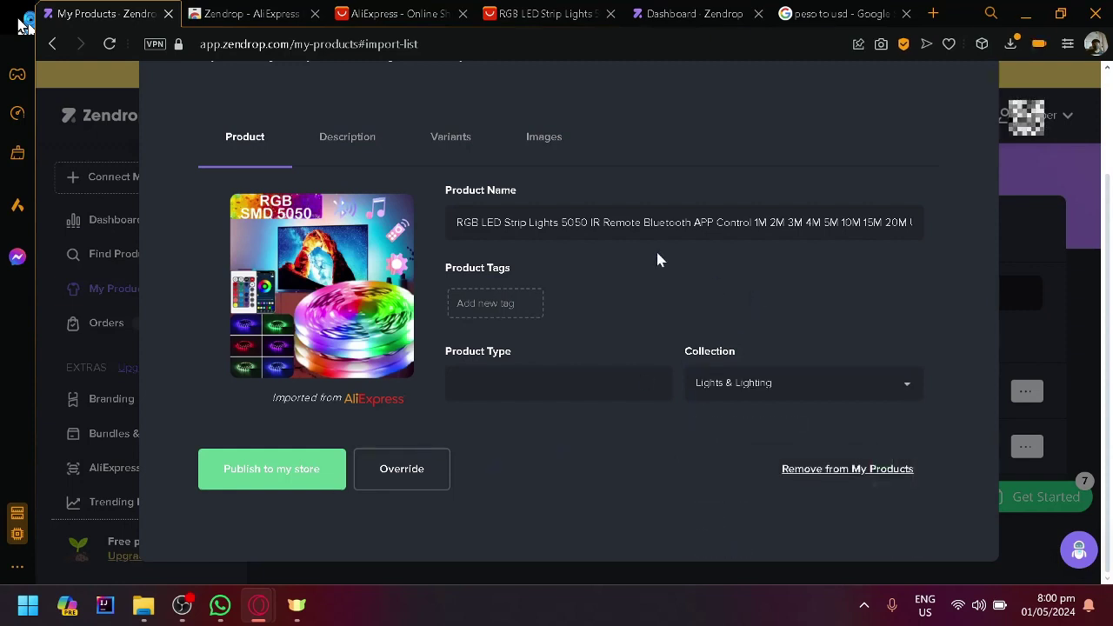
- Write the product description "Its a really great RGB LED Strip light!" for the imported LED strip listing
left_click(348, 139)
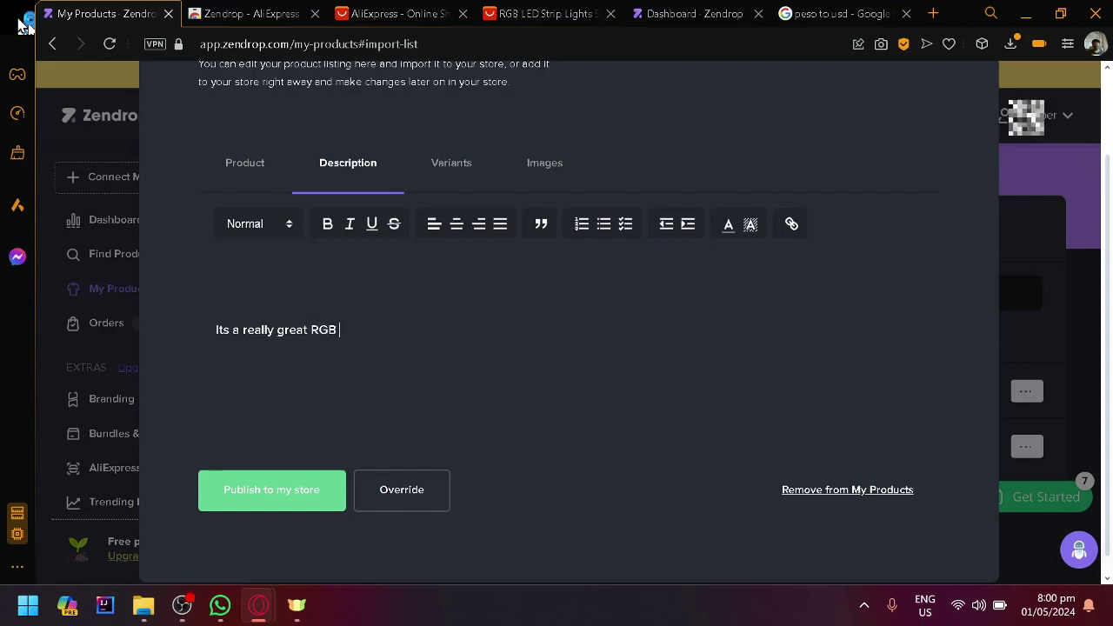
type("ED Stri")
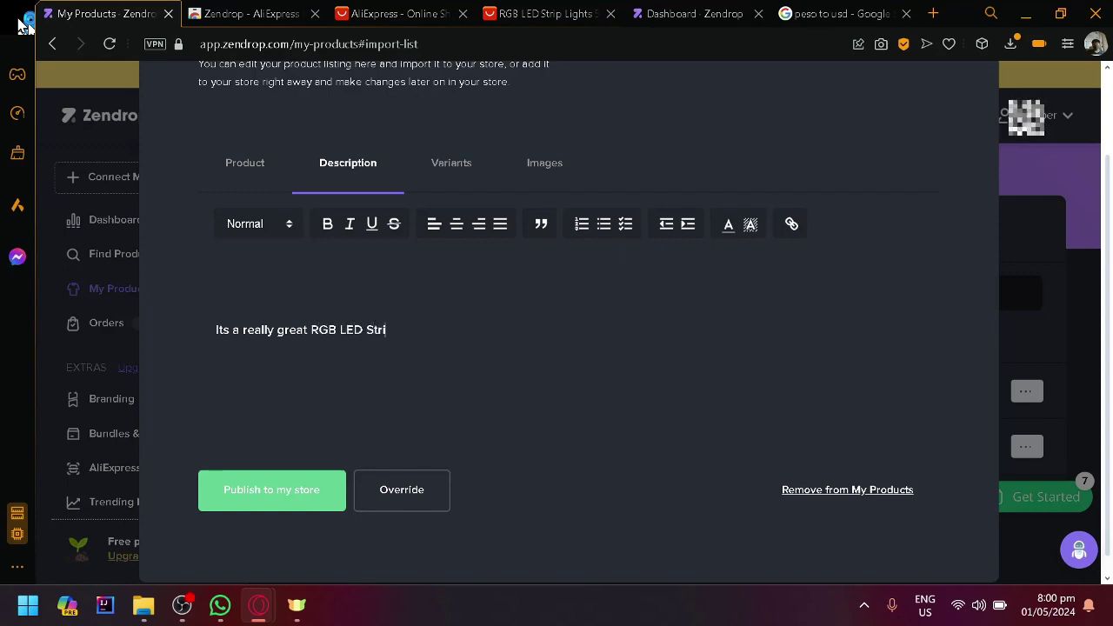
type("p light!")
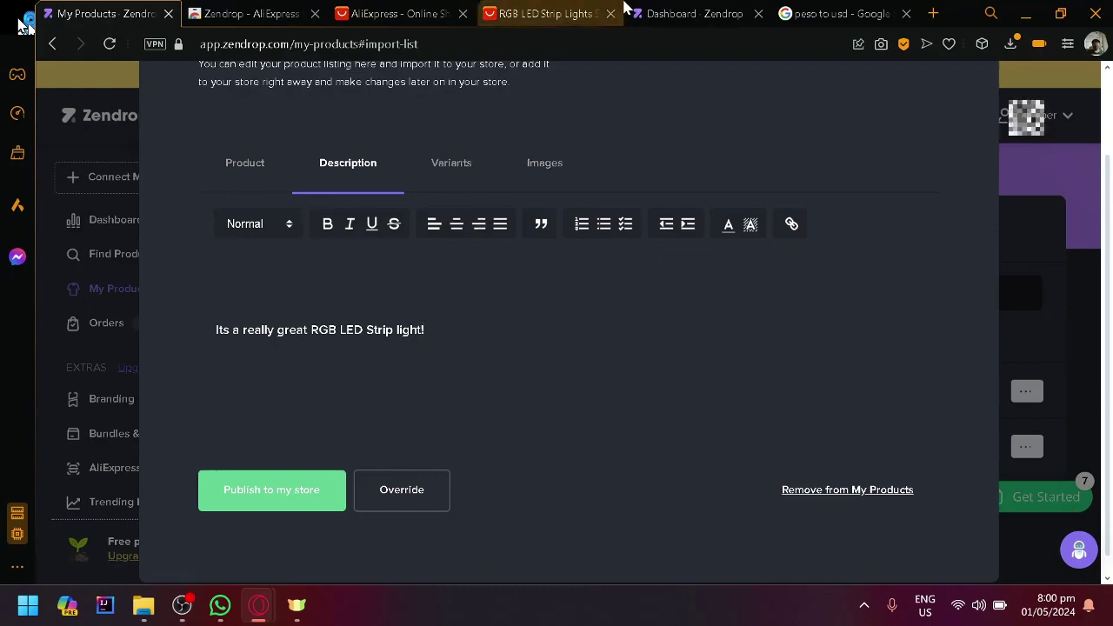
- Examine the LED strip's description and specifications on its AliExpress page, expand the full description, and return to the Zendrop product form
left_click(560, 13)
scroll(403, 363, "down", 10)
scroll(403, 363, "down", 7)
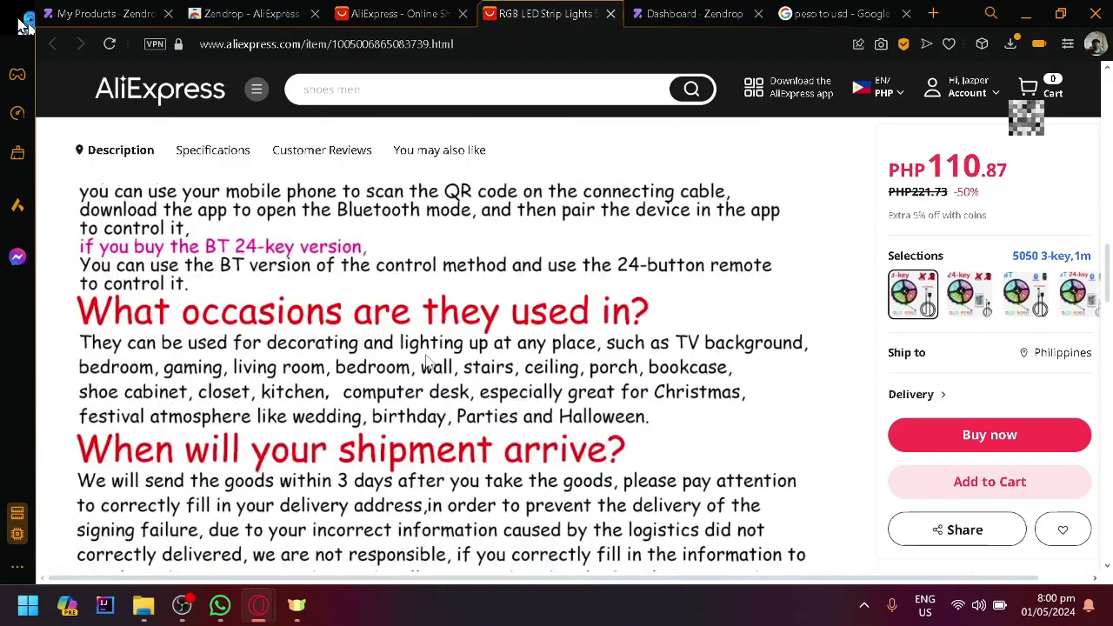
scroll(402, 363, "up", 4)
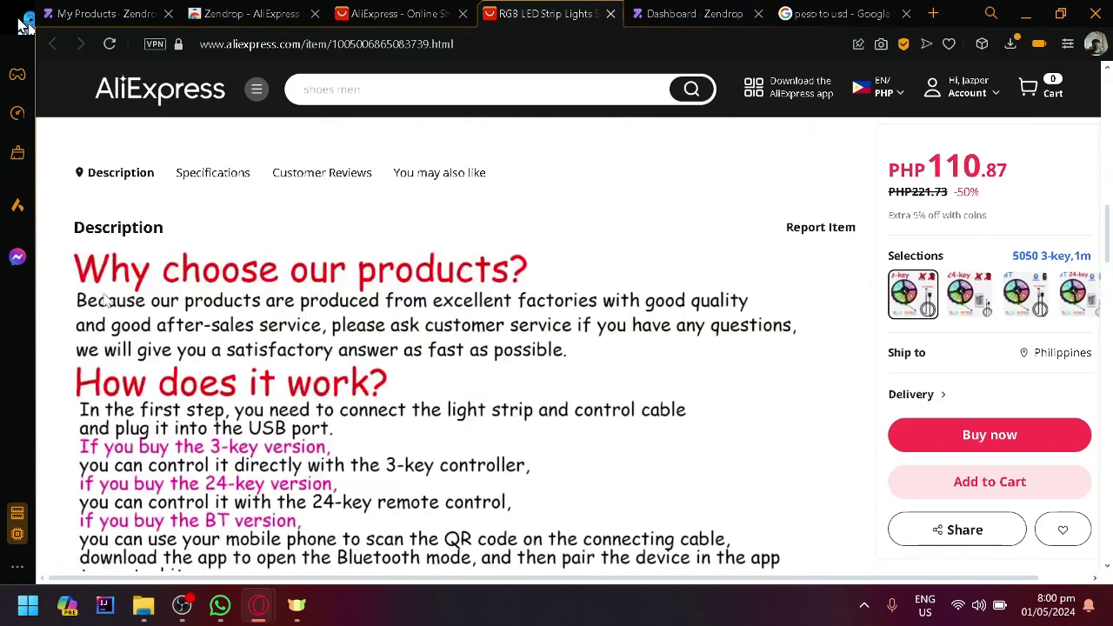
scroll(130, 321, "down", 10)
scroll(368, 295, "up", 8)
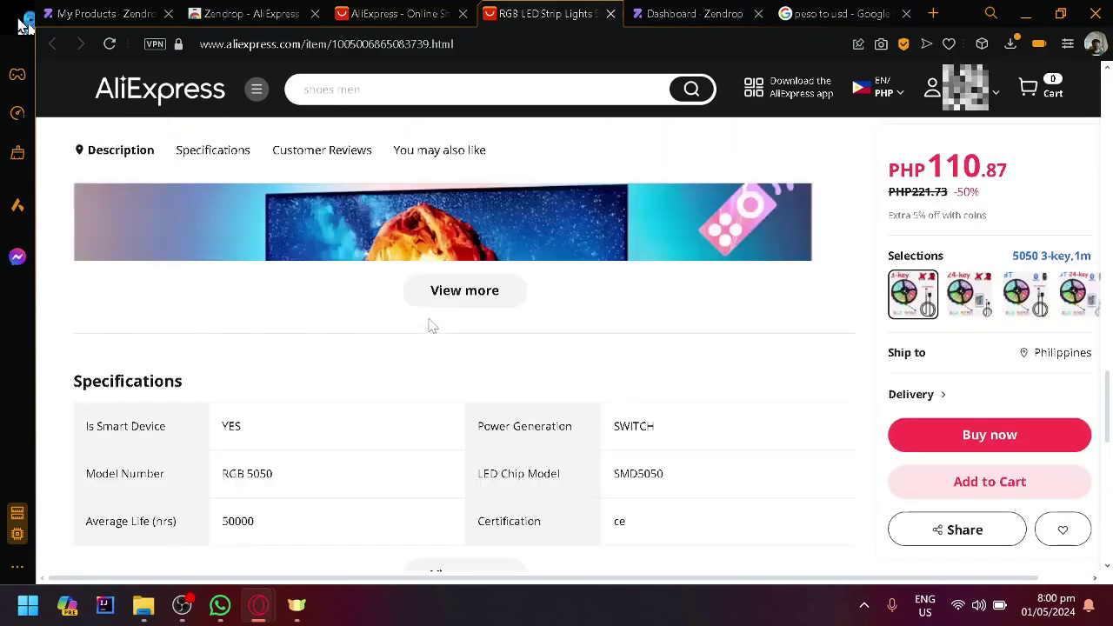
scroll(448, 402, "down", 3)
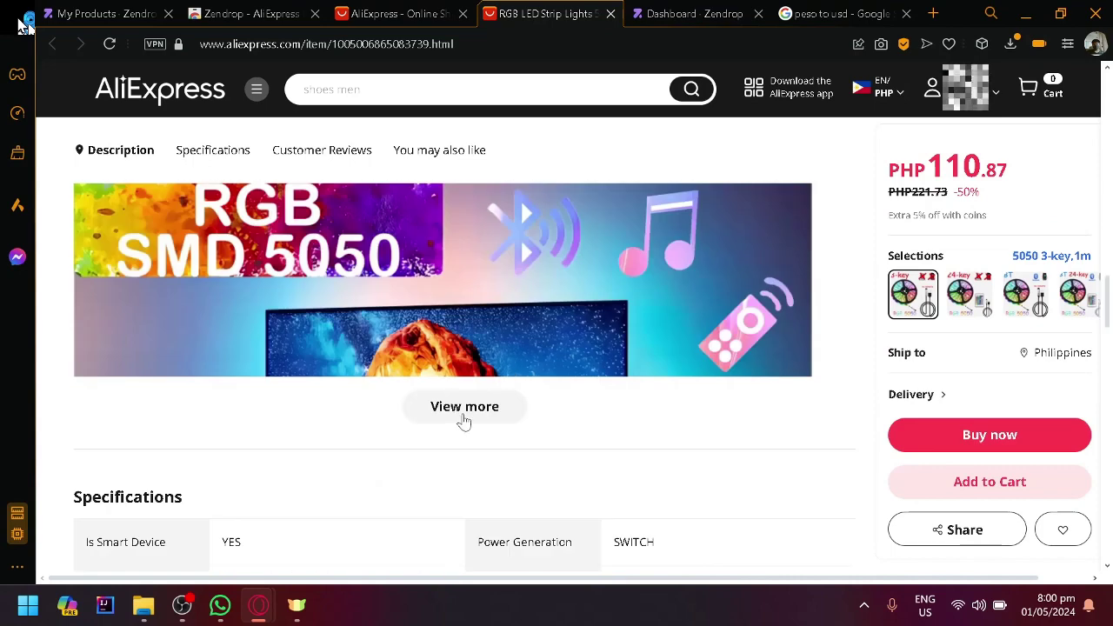
left_click(461, 415)
scroll(461, 405, "down", 6)
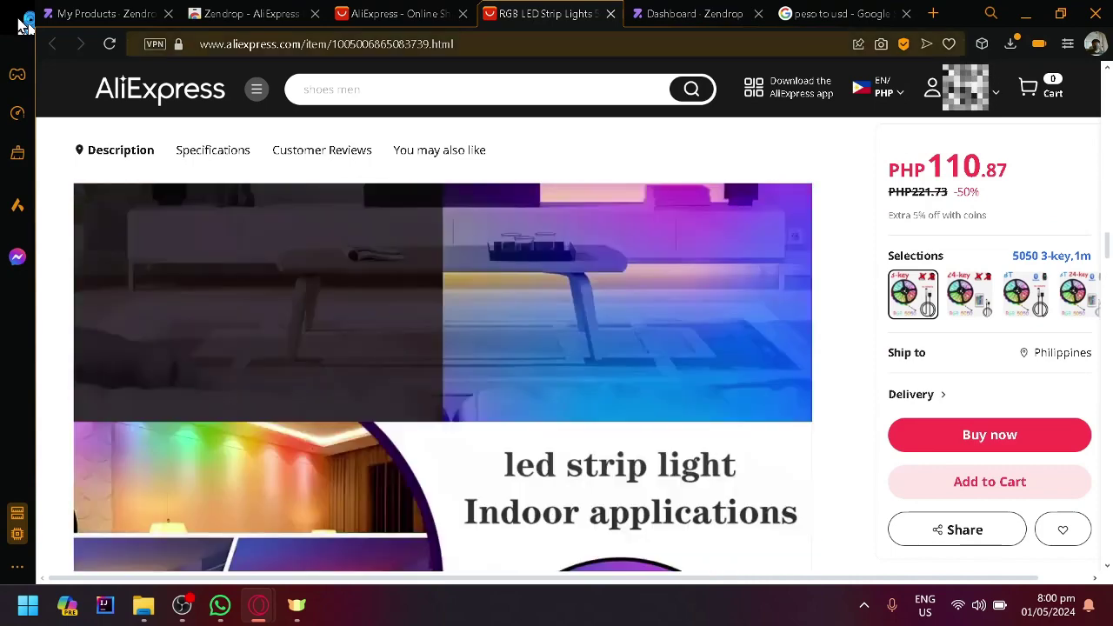
left_click(652, 18)
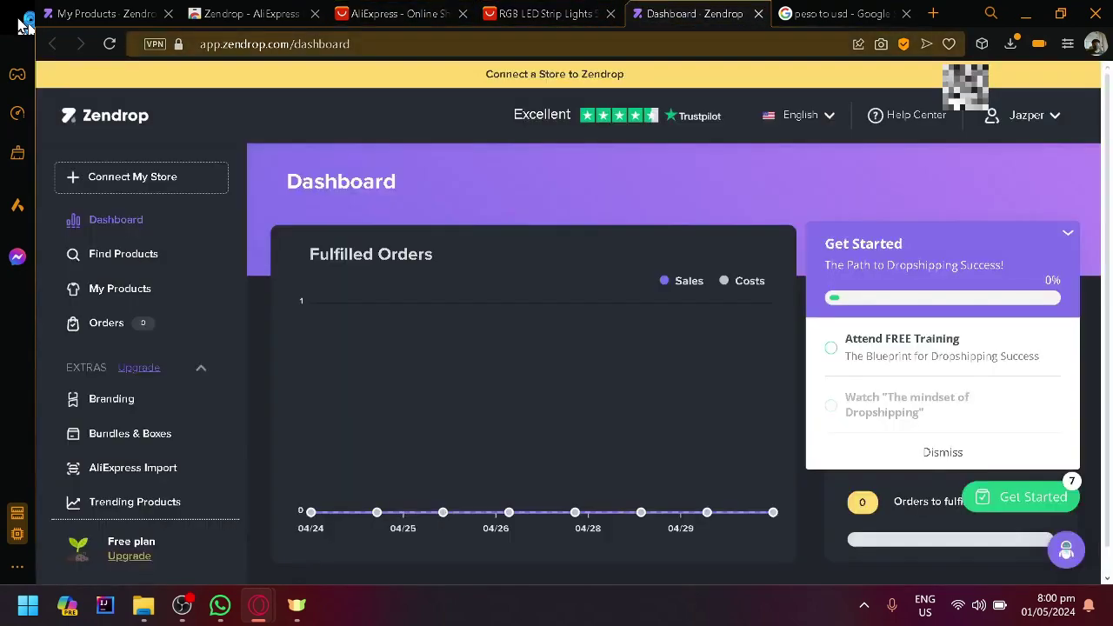
left_click(95, 9)
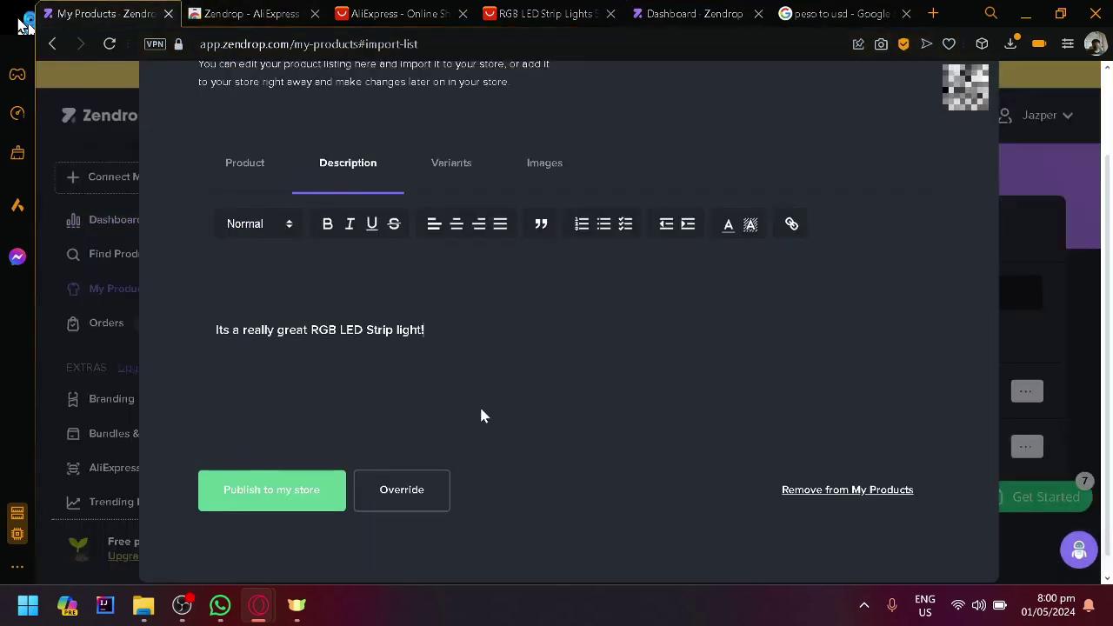
- Look through the expanded description images on the LED strip's AliExpress page, and go back to the Zendrop product form
left_click(543, 13)
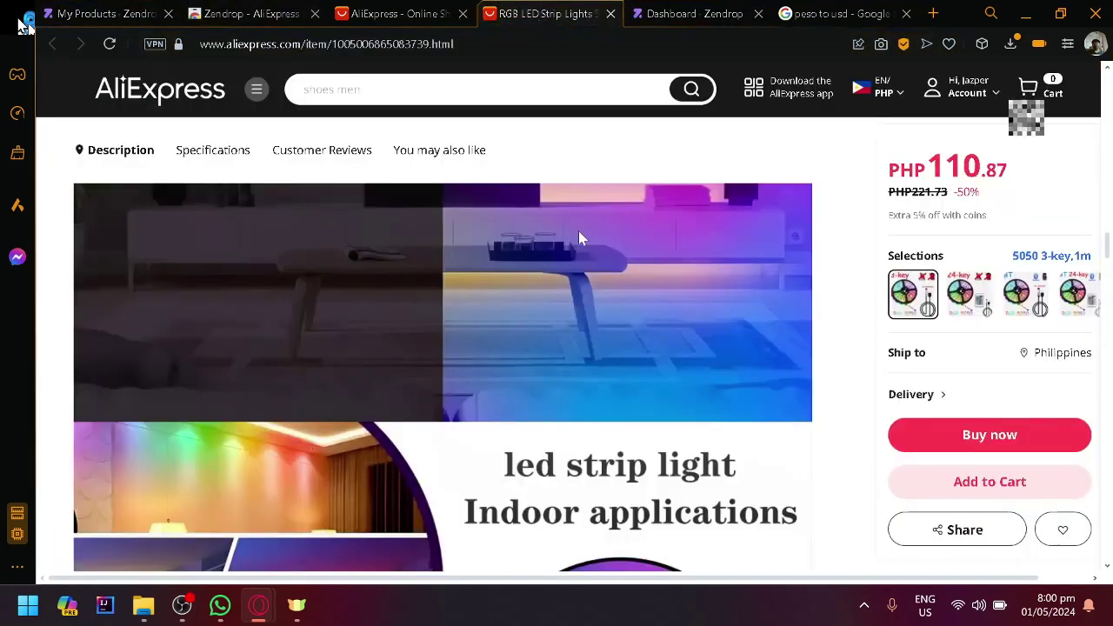
scroll(556, 313, "down", 5)
scroll(543, 326, "down", 10)
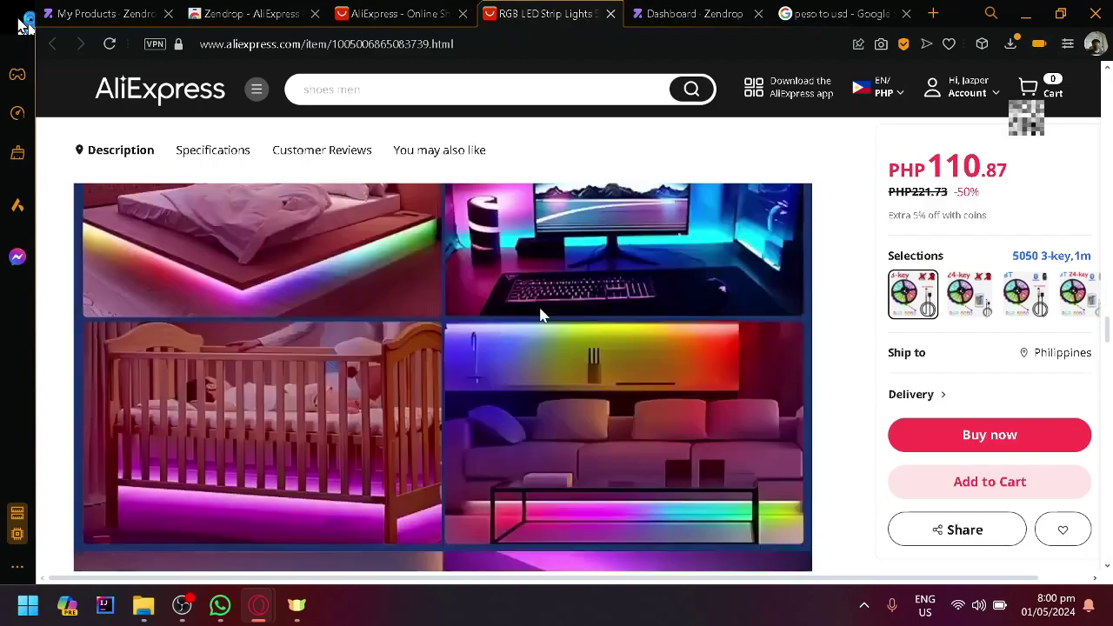
scroll(369, 282, "down", 8)
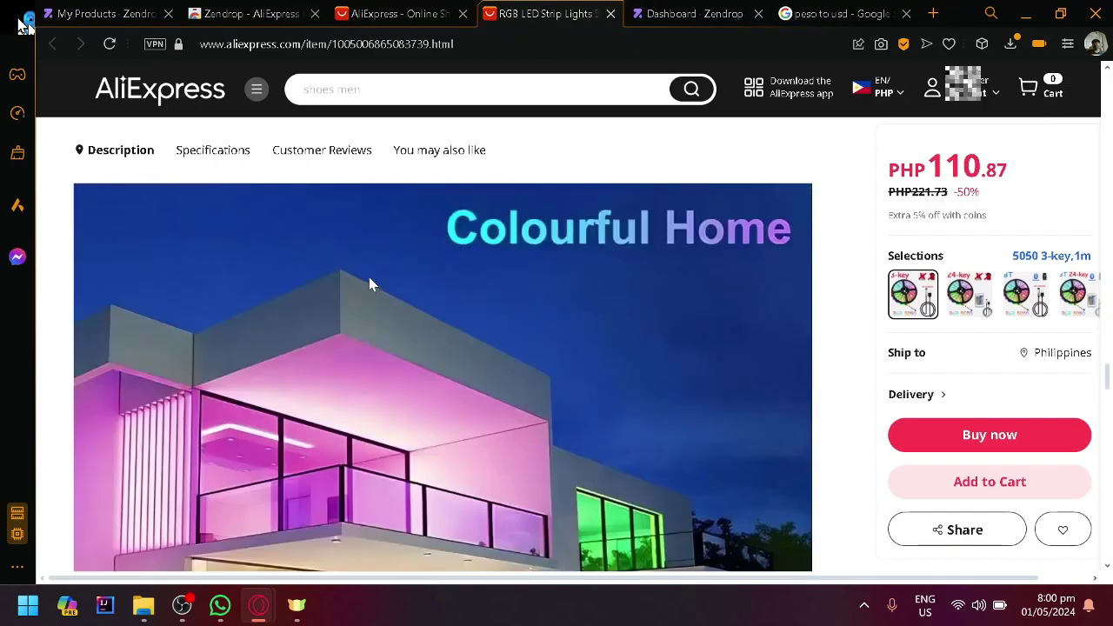
scroll(290, 261, "up", 8)
scroll(398, 278, "down", 15)
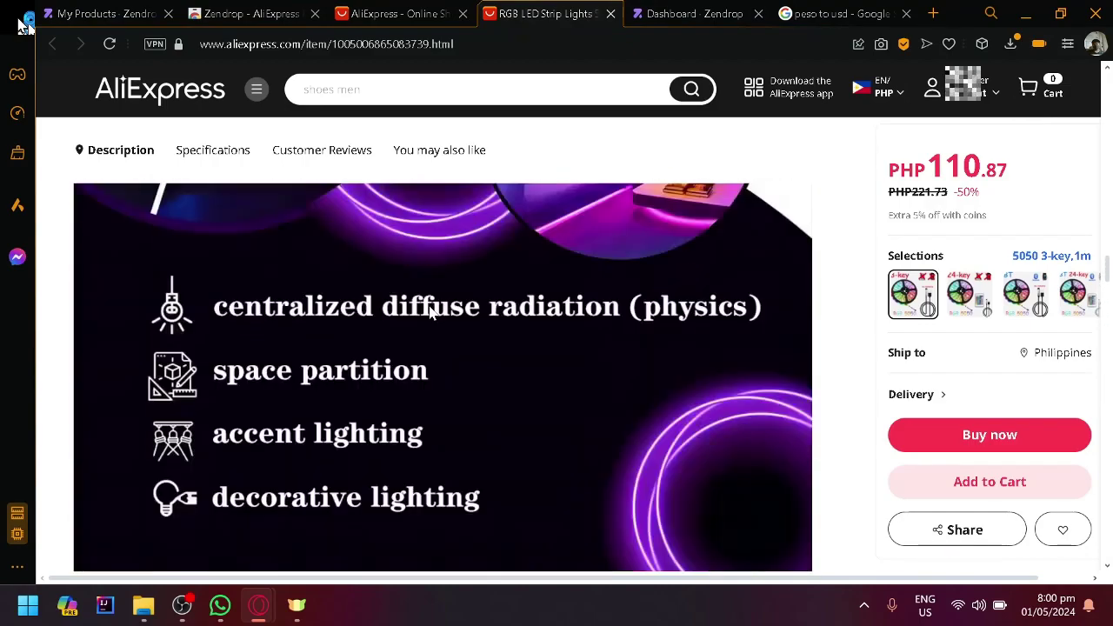
scroll(417, 322, "up", 15)
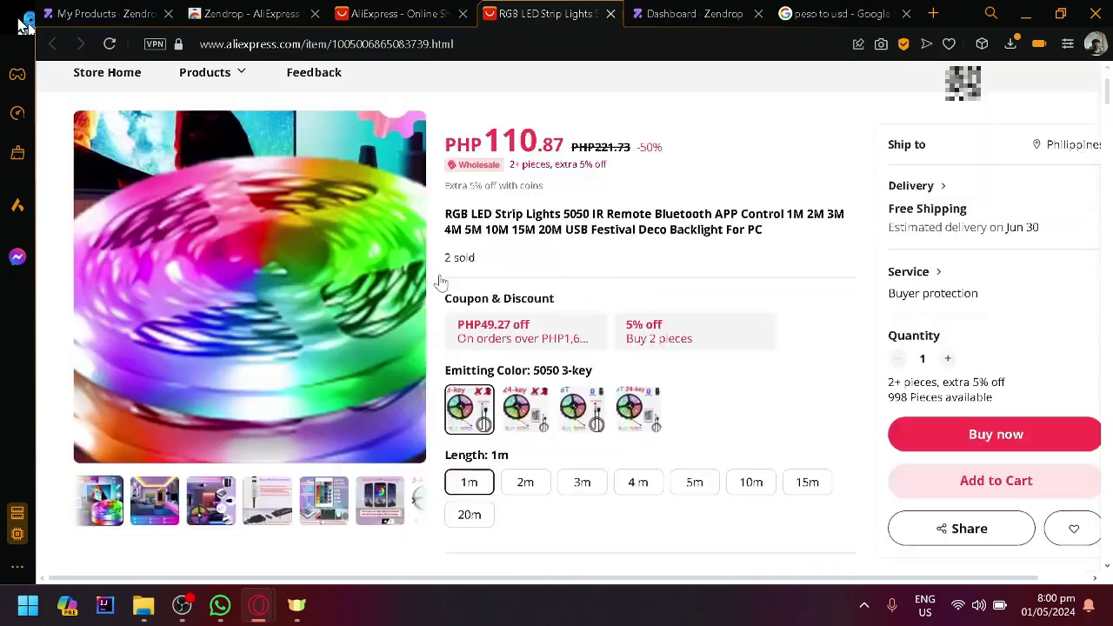
left_click(198, 10)
left_click(124, 12)
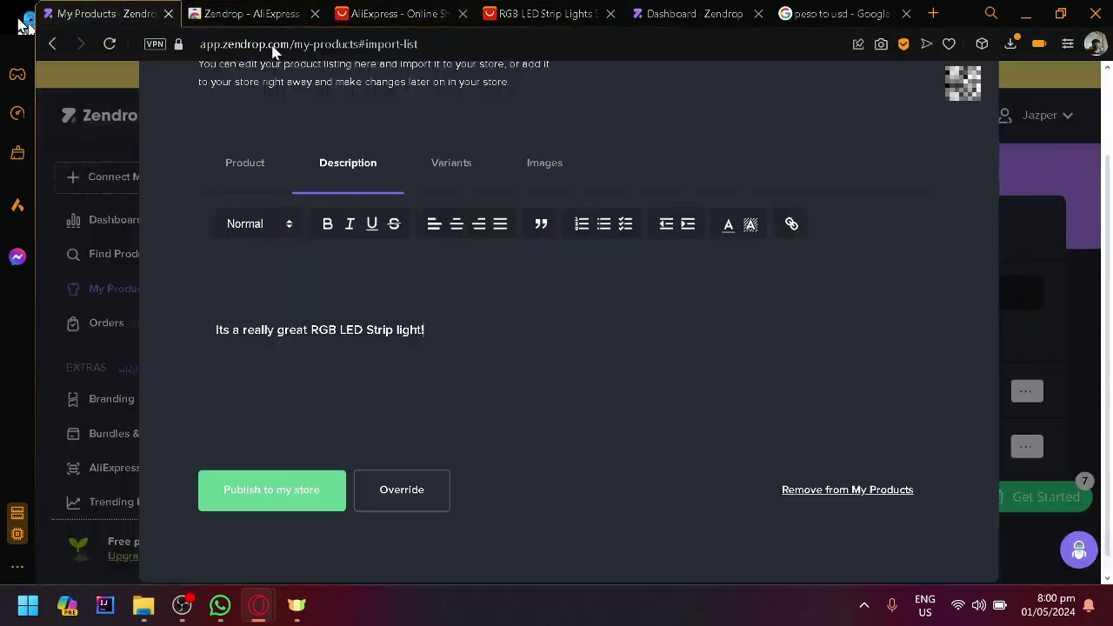
- Review the product variants, set the sales price of the 1m 5050 3-key variant to $3, and check its product cost note
left_click(451, 162)
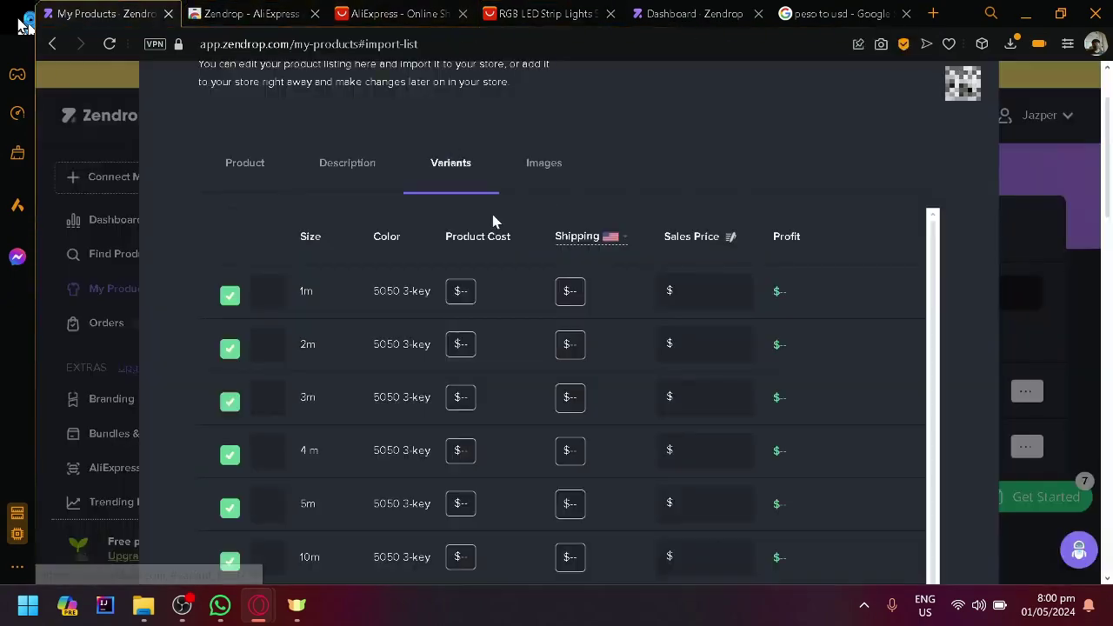
scroll(556, 385, "down", 2)
scroll(675, 313, "up", 3)
scroll(646, 367, "down", 15)
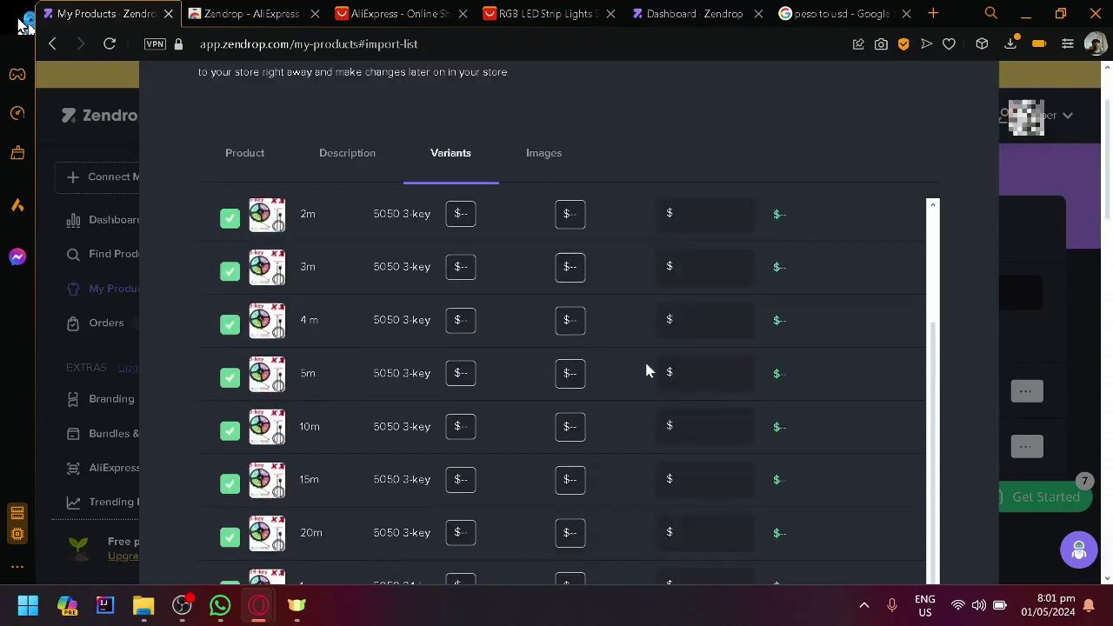
scroll(631, 410, "down", 3)
scroll(653, 375, "up", 15)
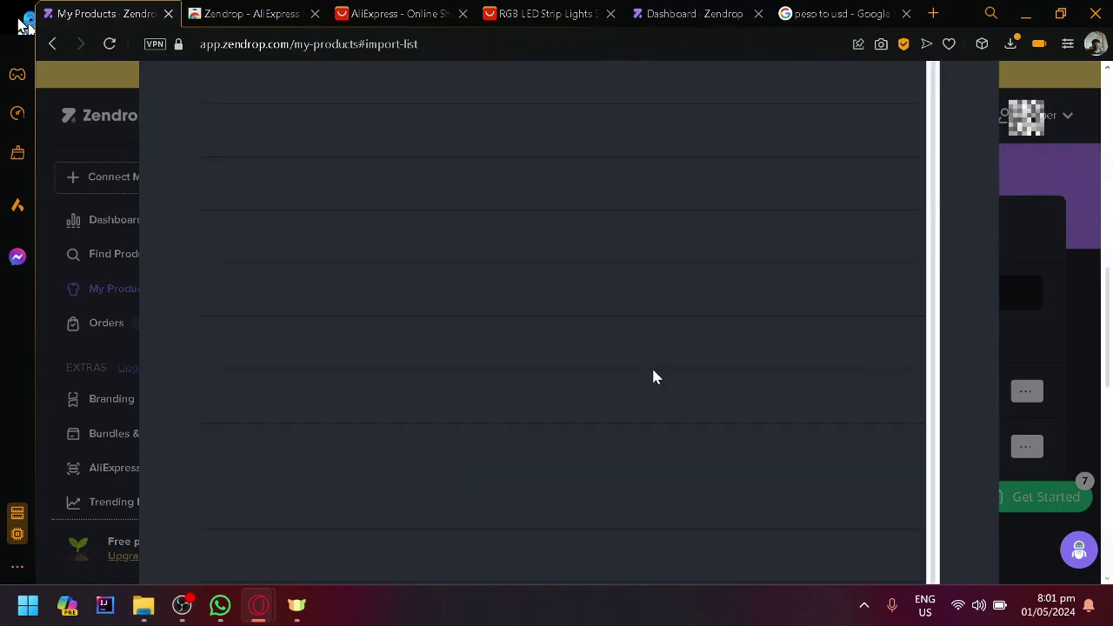
left_click(698, 359)
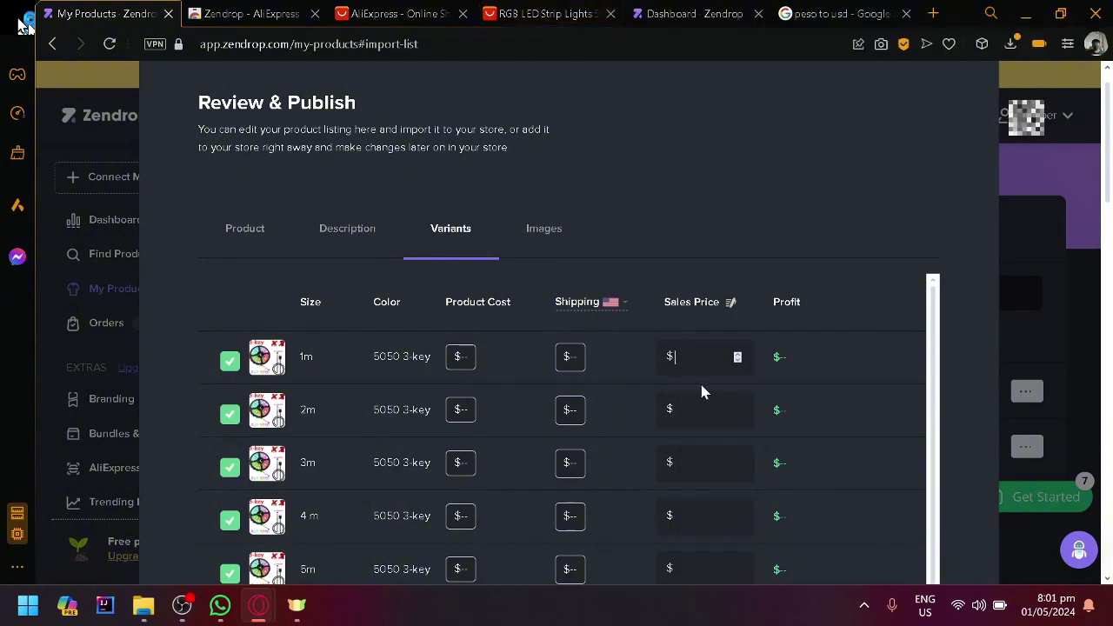
type("3")
scroll(773, 360, "down", 1)
scroll(790, 266, "up", 1)
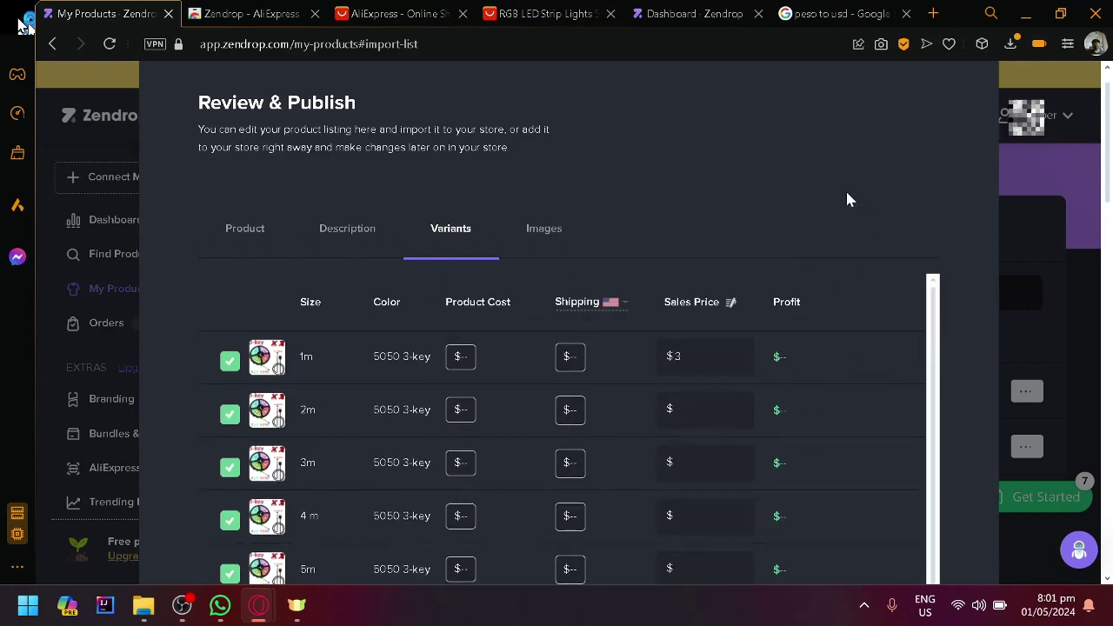
mouse_move(464, 354)
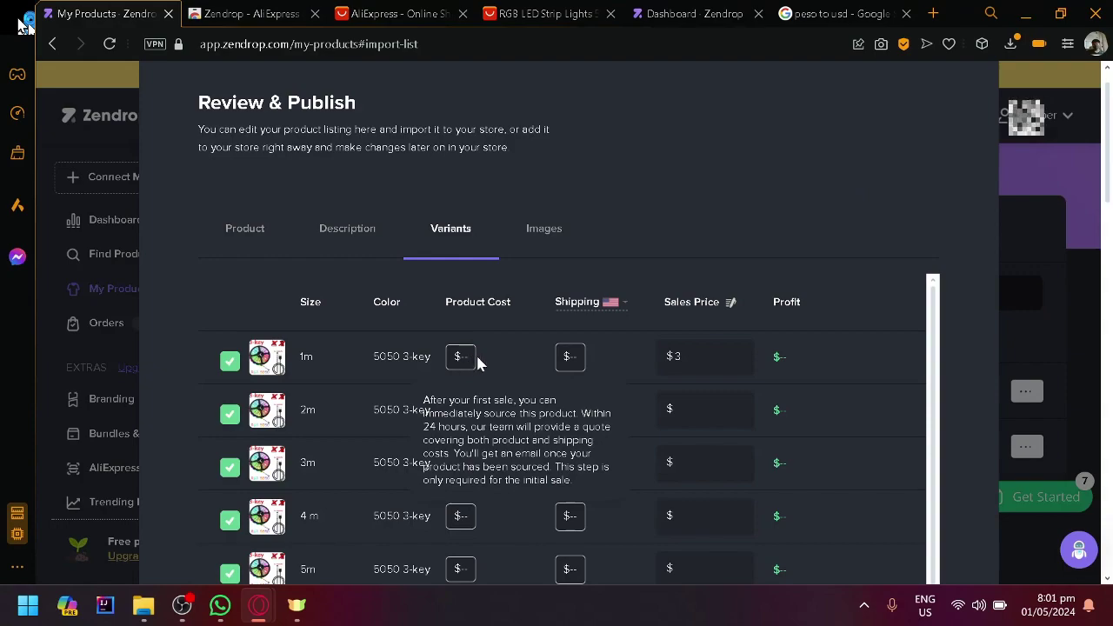
- Review the images selected for the RGB LED Strip Lights listing and try to publish the product to the store
left_click(538, 228)
scroll(543, 430, "down", 4)
scroll(542, 429, "down", 10)
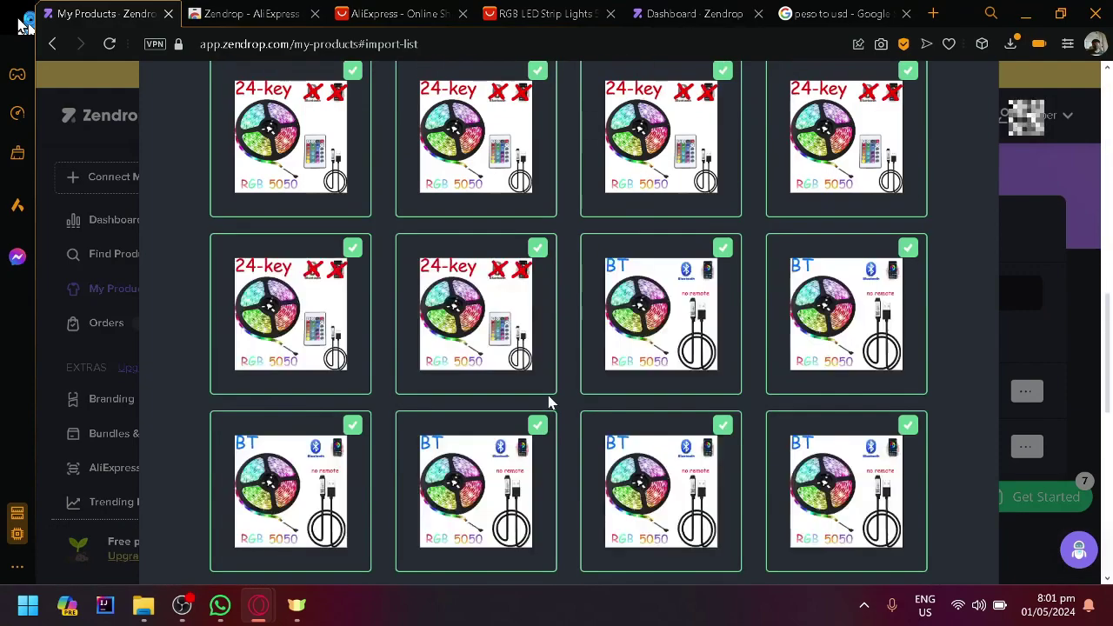
scroll(635, 341, "down", 3)
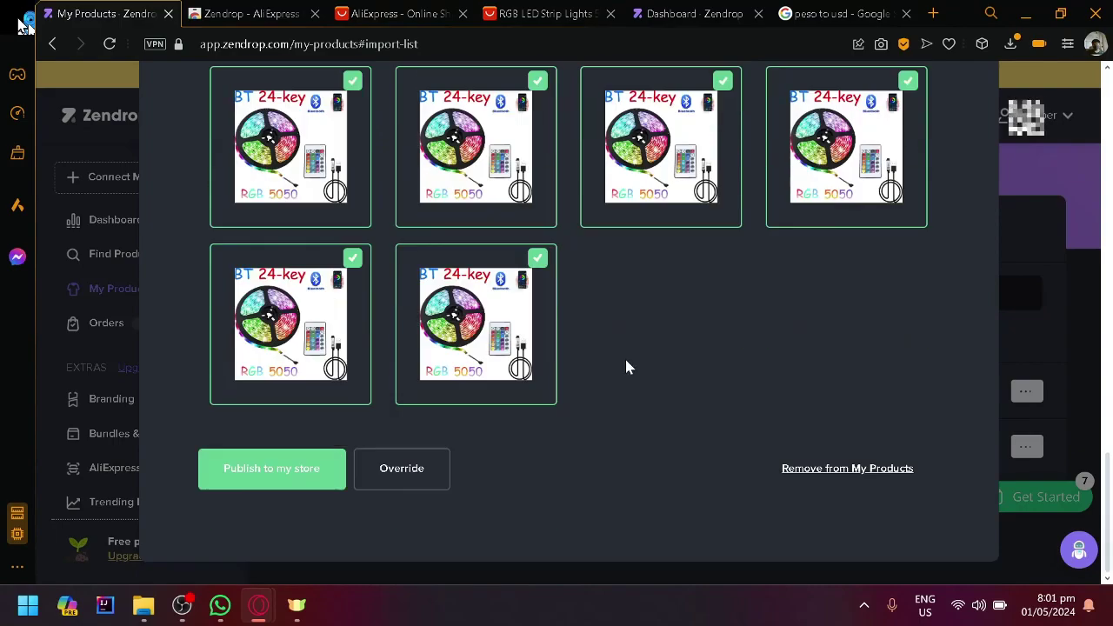
scroll(625, 367, "up", 15)
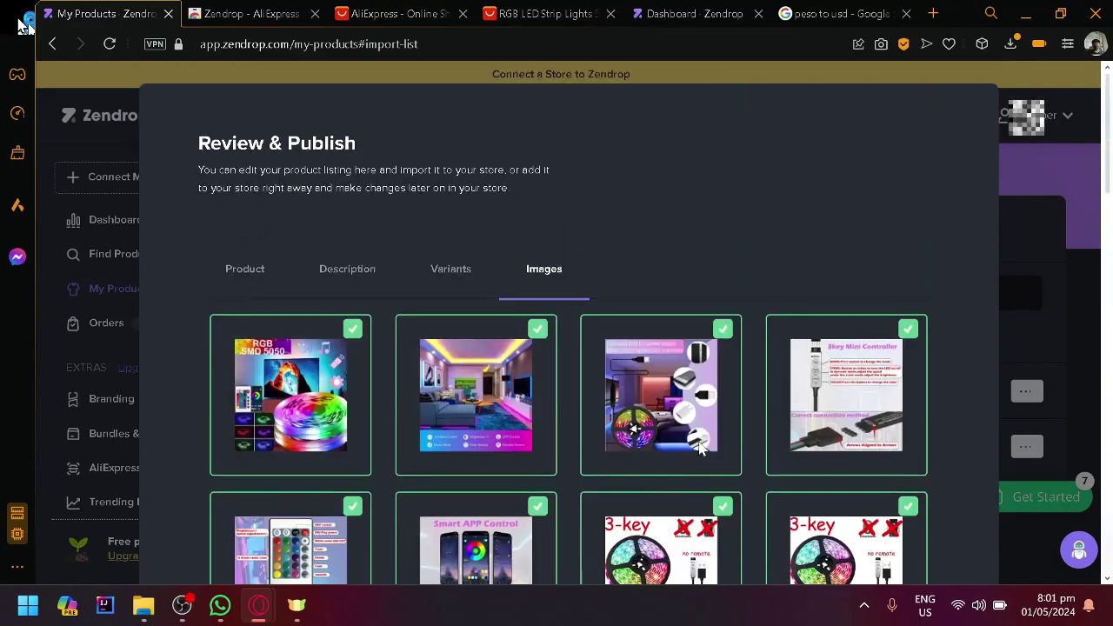
scroll(871, 240, "down", 5)
scroll(728, 373, "down", 10)
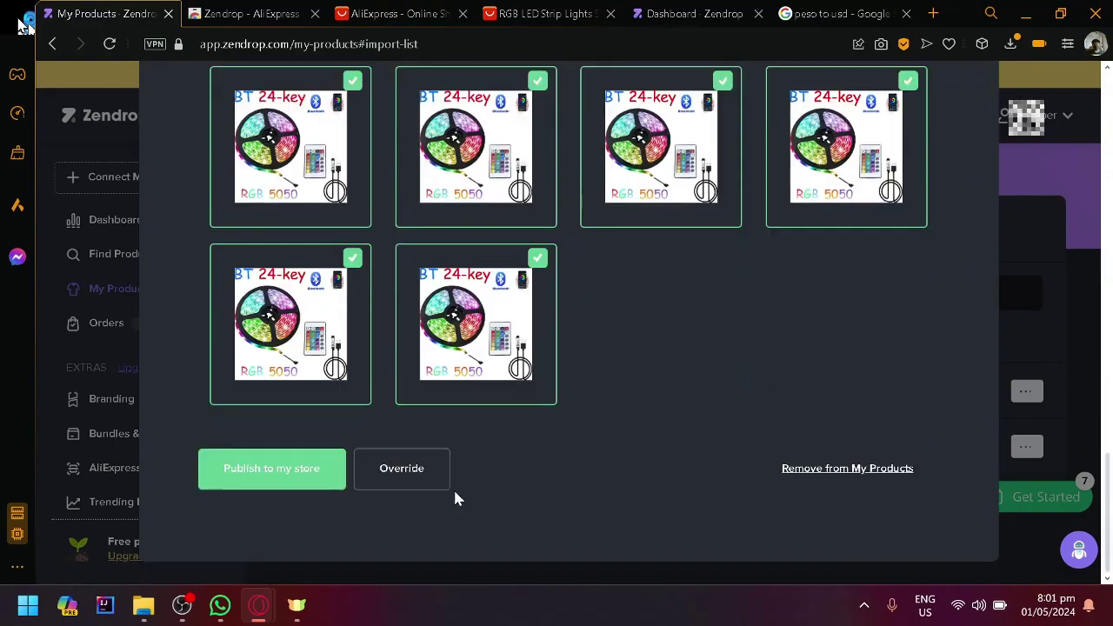
left_click(297, 482)
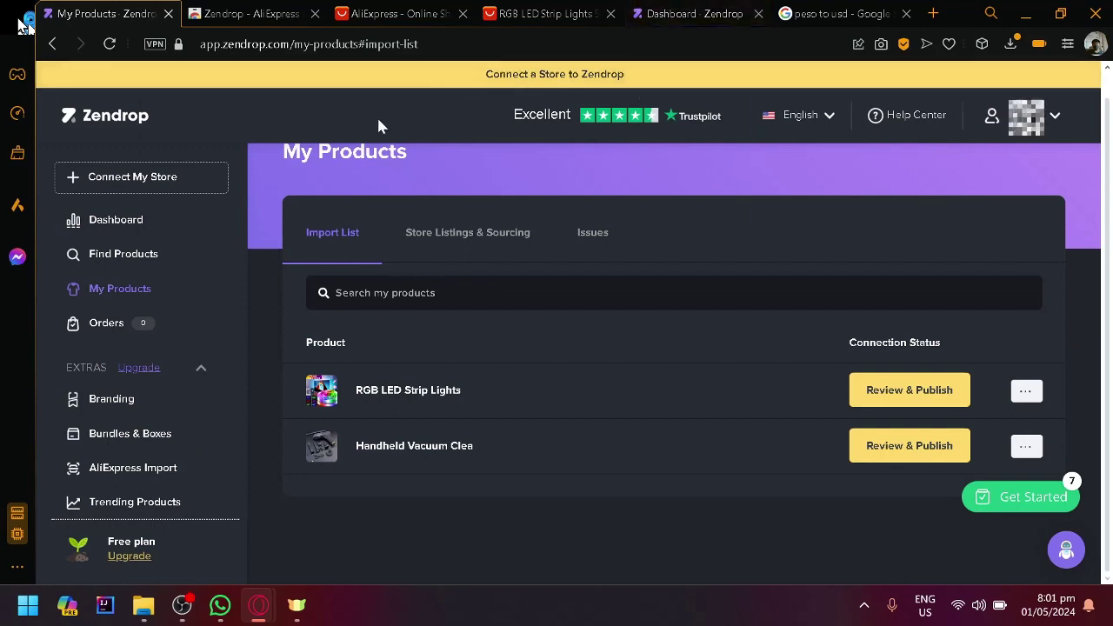
- Start connecting a store to Zendrop and open the choice of other store platforms
left_click(185, 191)
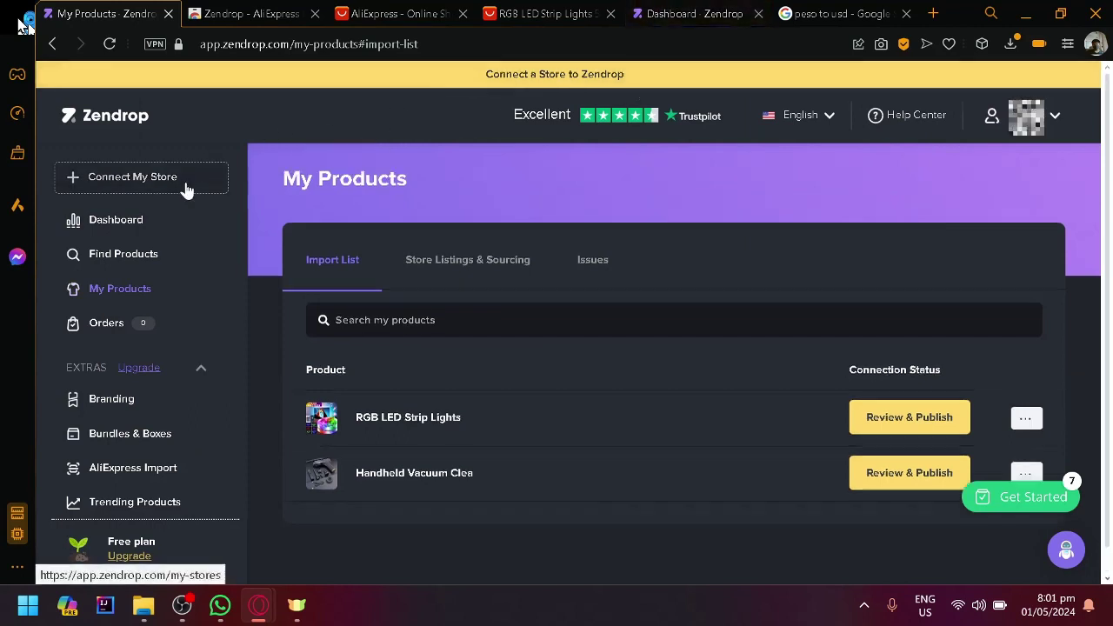
scroll(487, 392, "down", 3)
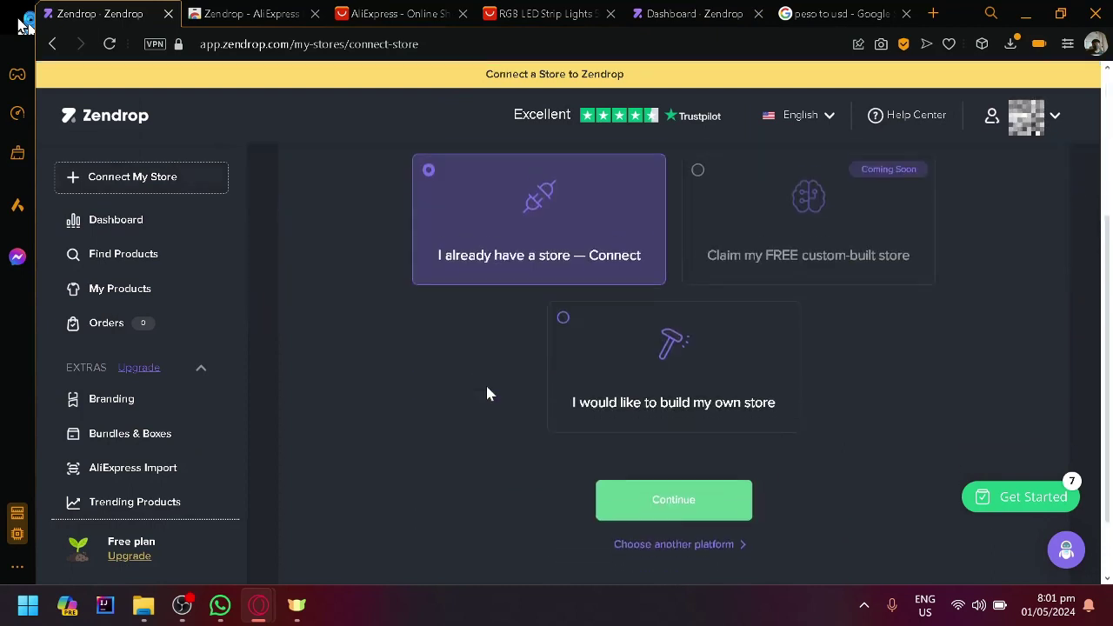
left_click(666, 532)
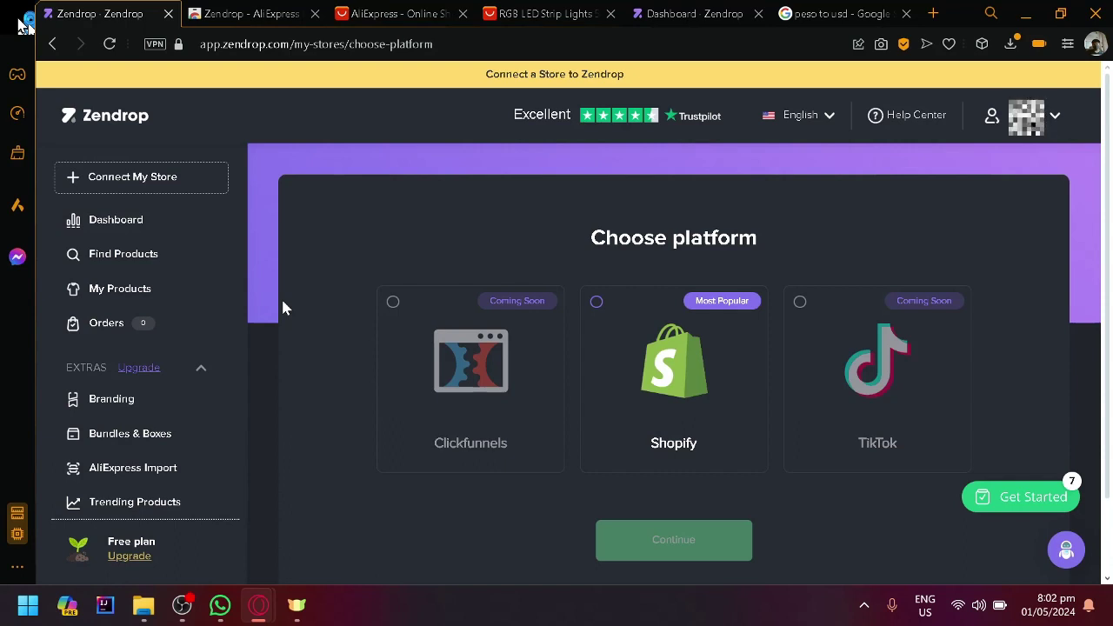
- Switch to AliExpress, open its home page, and browse the deals and recommended products
key("ctrl+Tab")
key("ctrl+Tab")
key("ctrl+Tab")
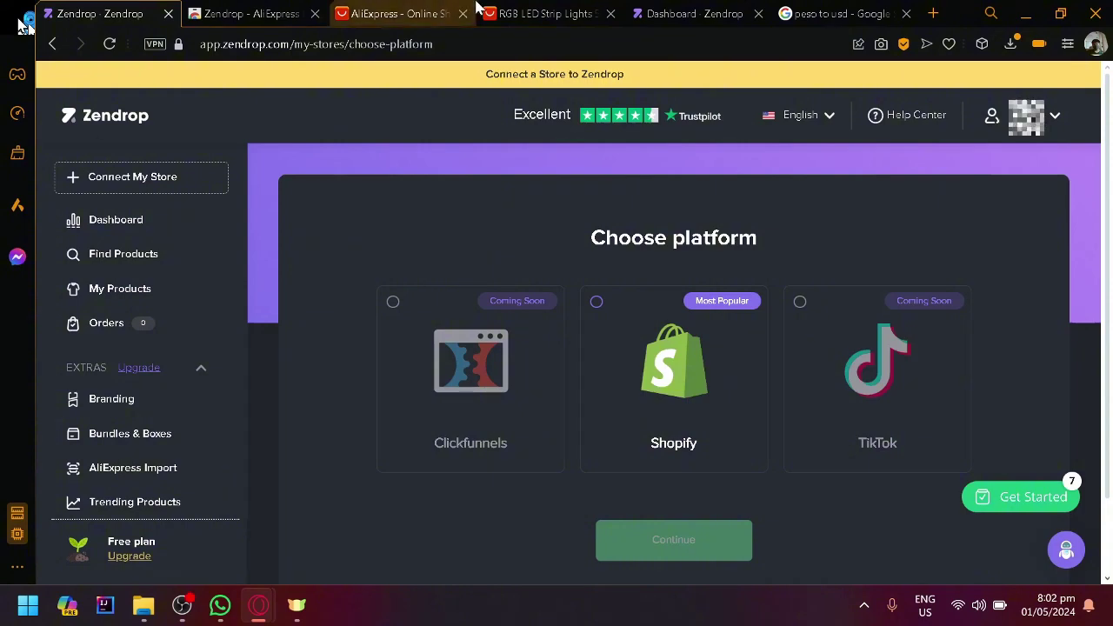
scroll(75, 170, "up", 2)
left_click(179, 90)
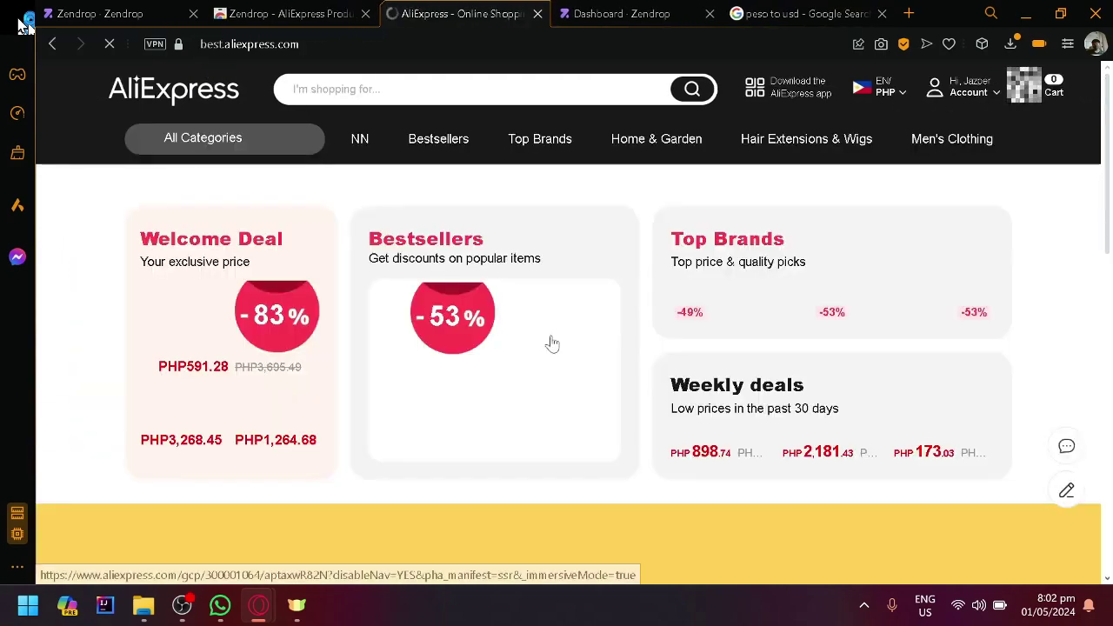
scroll(547, 382, "up", 1)
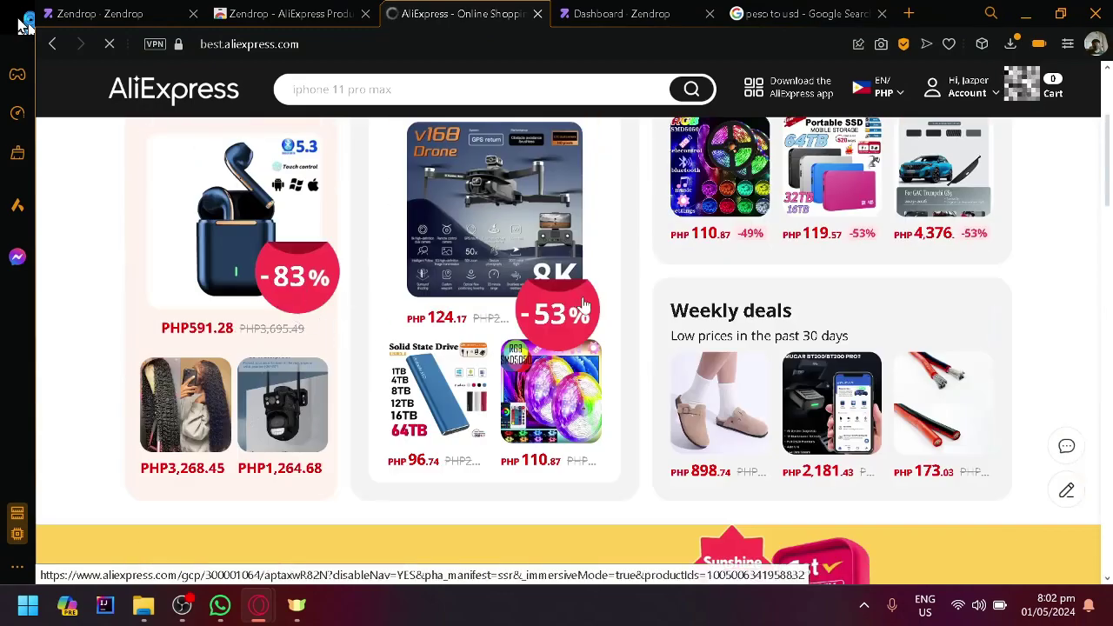
scroll(583, 306, "down", 5)
scroll(512, 332, "up", 2)
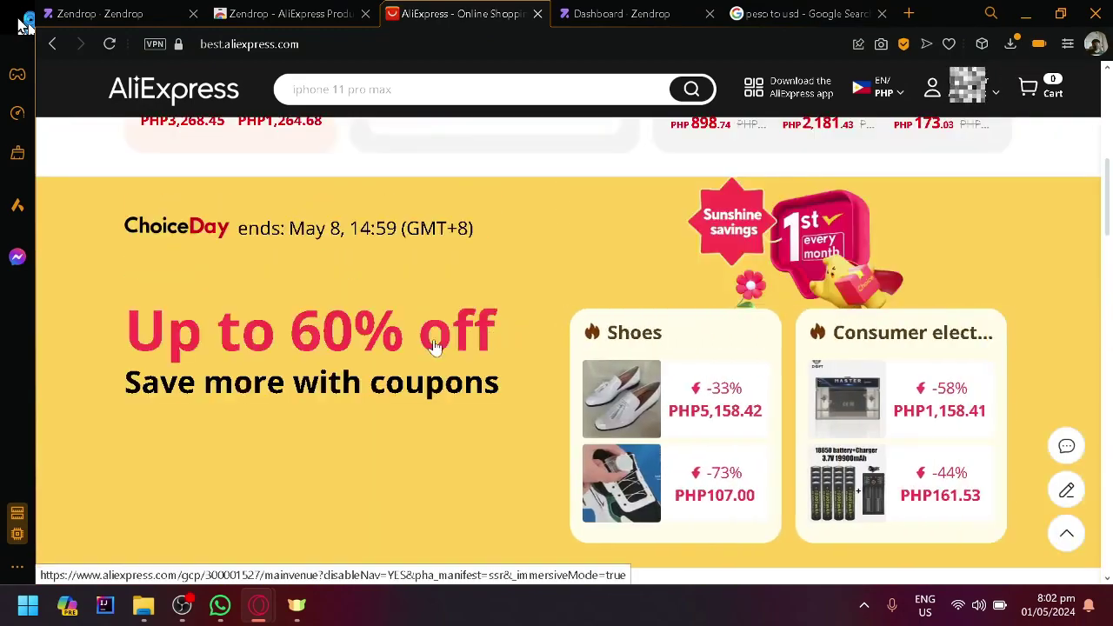
scroll(397, 358, "down", 10)
scroll(392, 360, "down", 4)
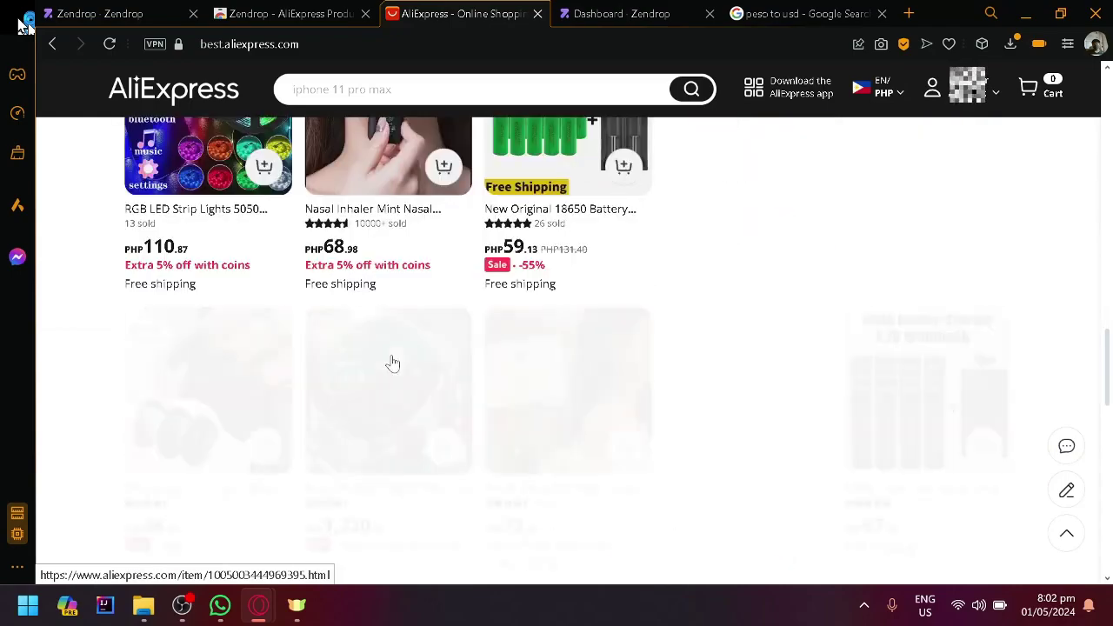
- Browse further through AliExpress's recommended products for another item to import
scroll(390, 362, "down", 4)
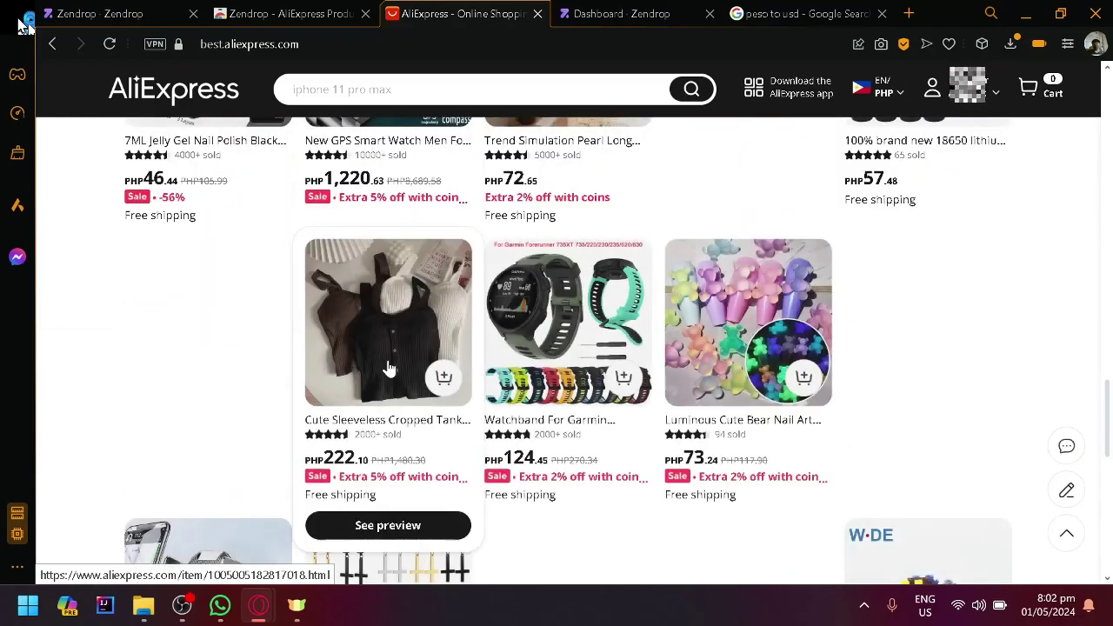
scroll(389, 370, "down", 5)
scroll(389, 368, "down", 4)
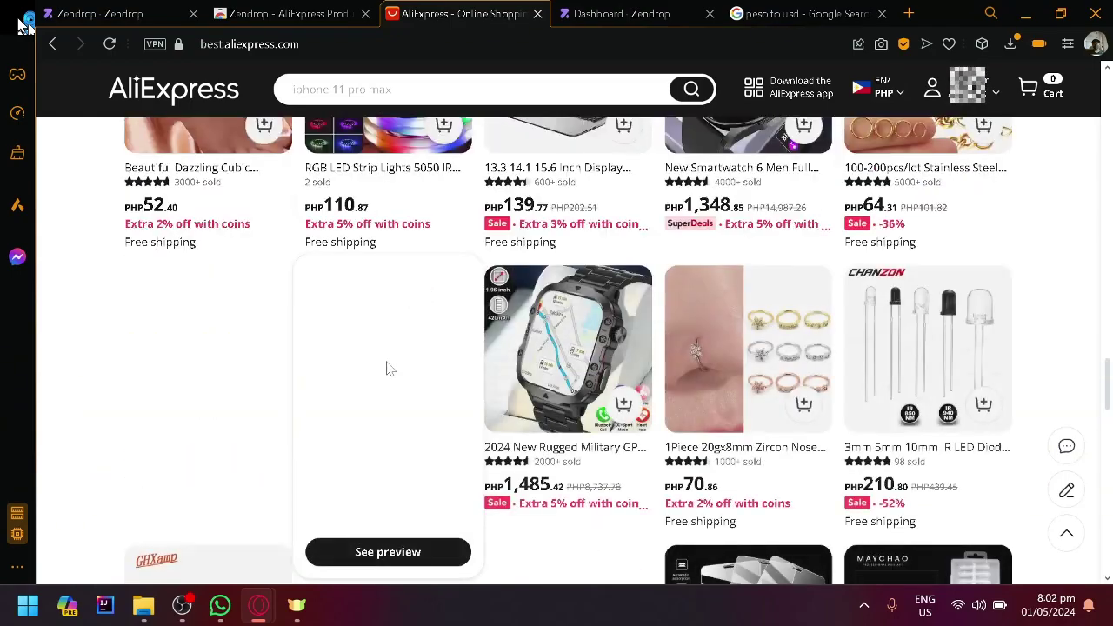
scroll(389, 369, "down", 7)
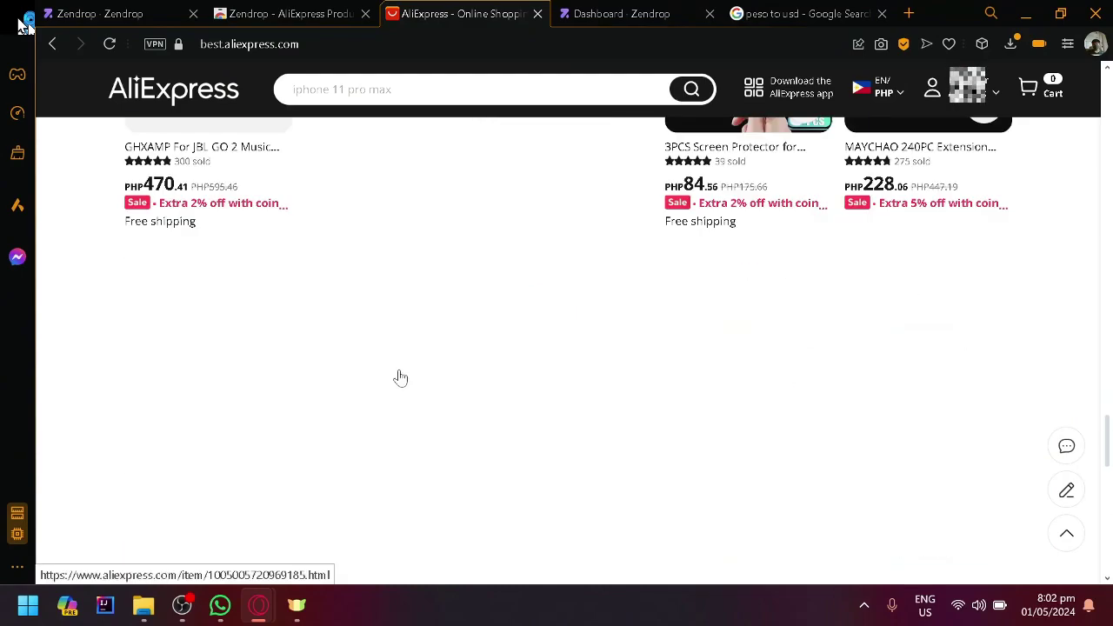
scroll(397, 378, "up", 3)
scroll(397, 378, "down", 3)
scroll(398, 374, "down", 3)
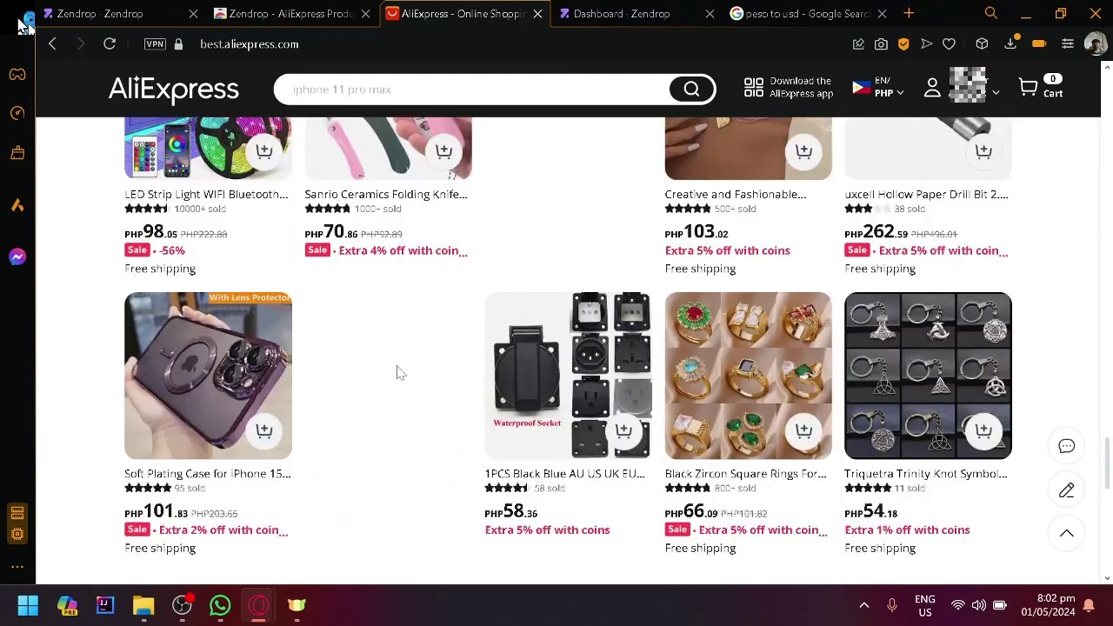
scroll(441, 393, "up", 7)
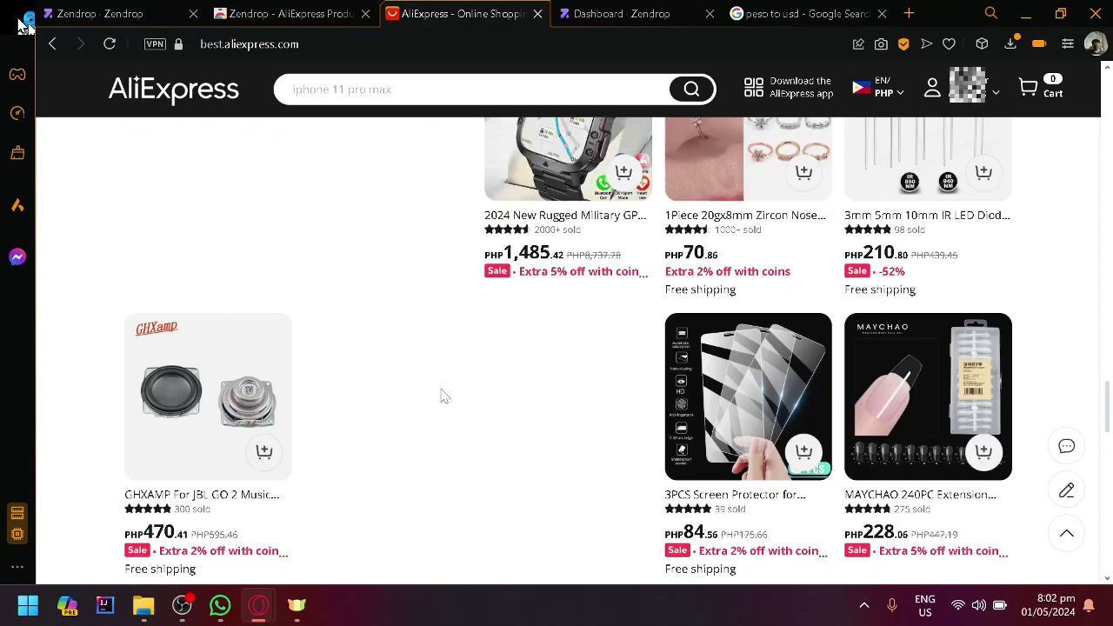
scroll(745, 392, "down", 3)
scroll(692, 422, "down", 3)
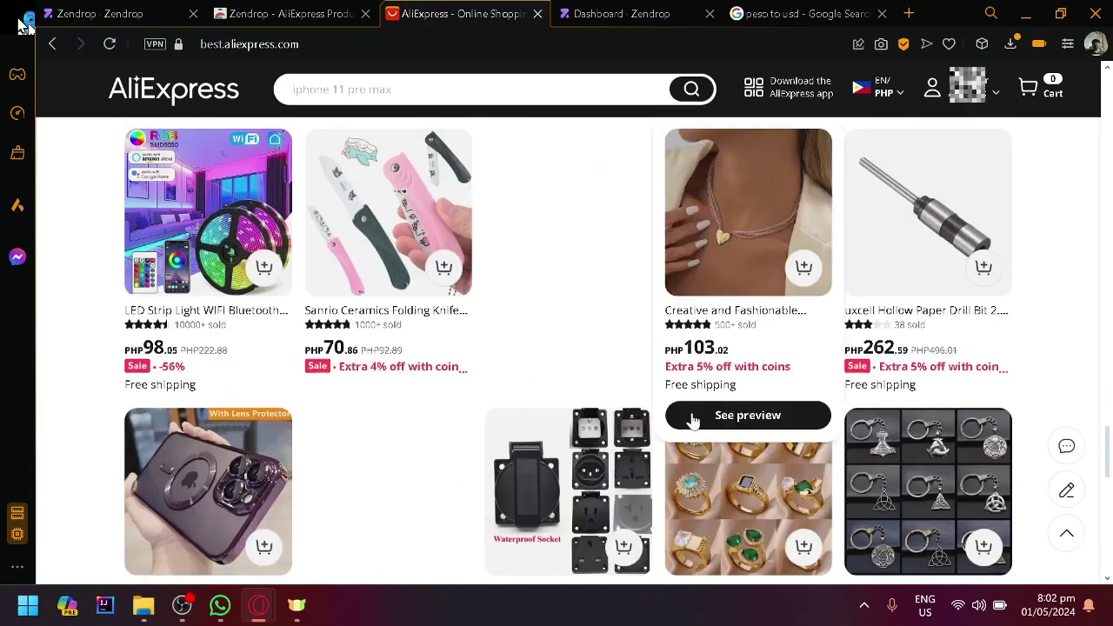
scroll(693, 422, "down", 3)
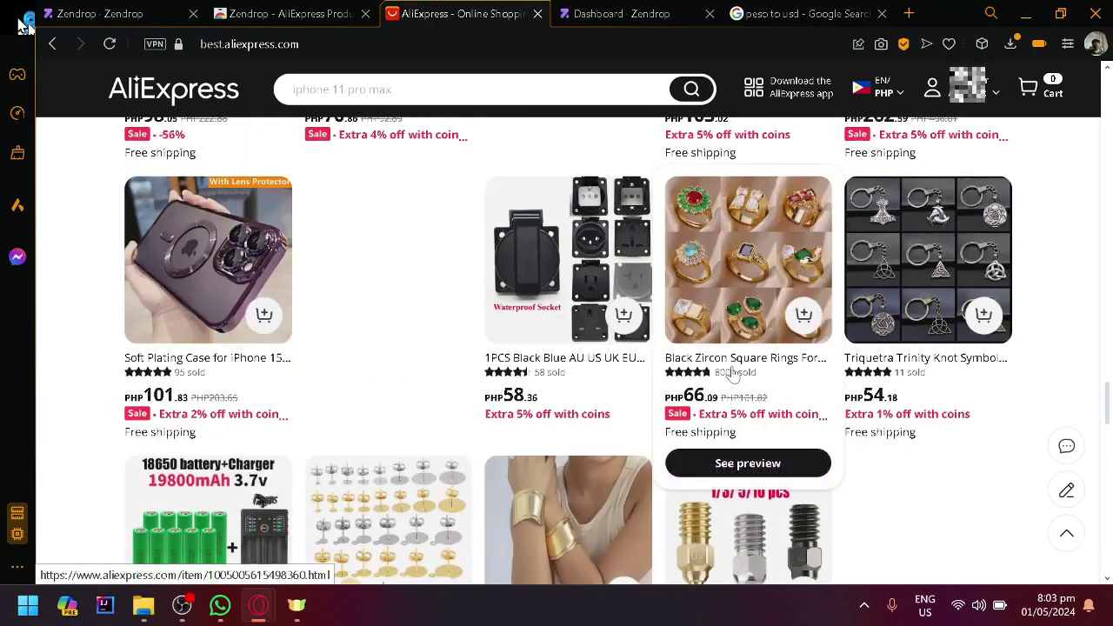
- Open the Black Zircon Square Rings product page and select the JZ4435G main stone color
left_click(733, 374)
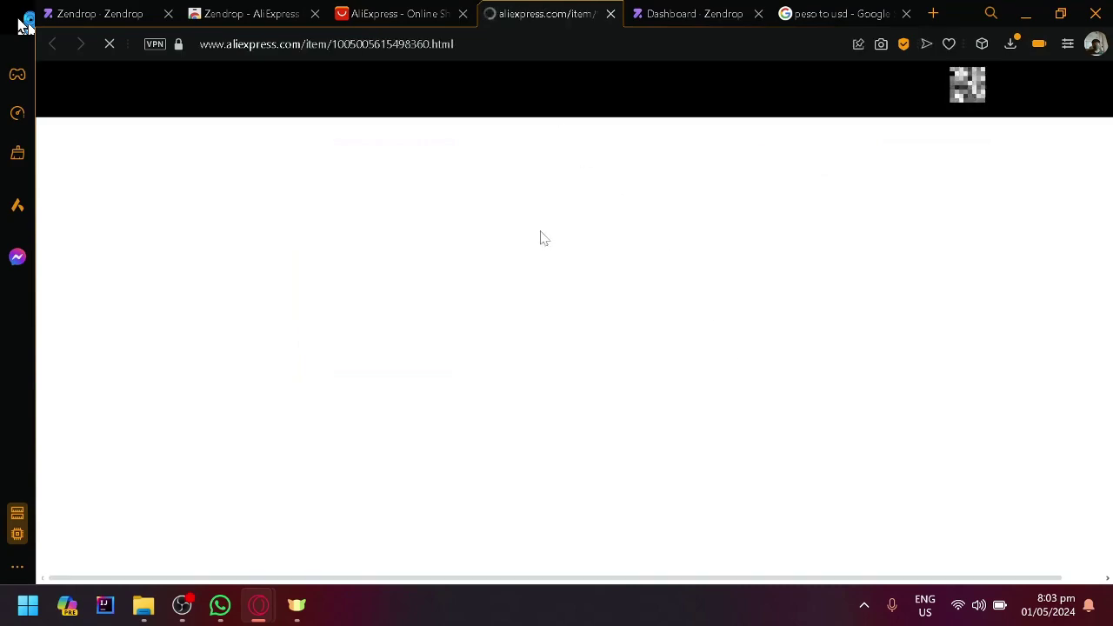
scroll(540, 238, "down", 3)
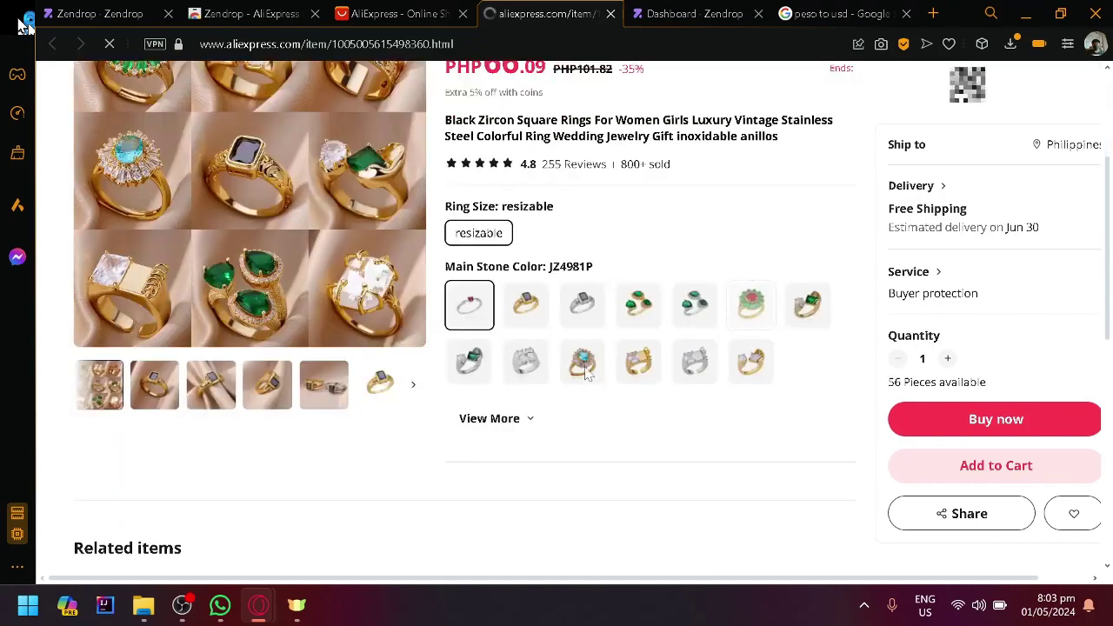
left_click(586, 374)
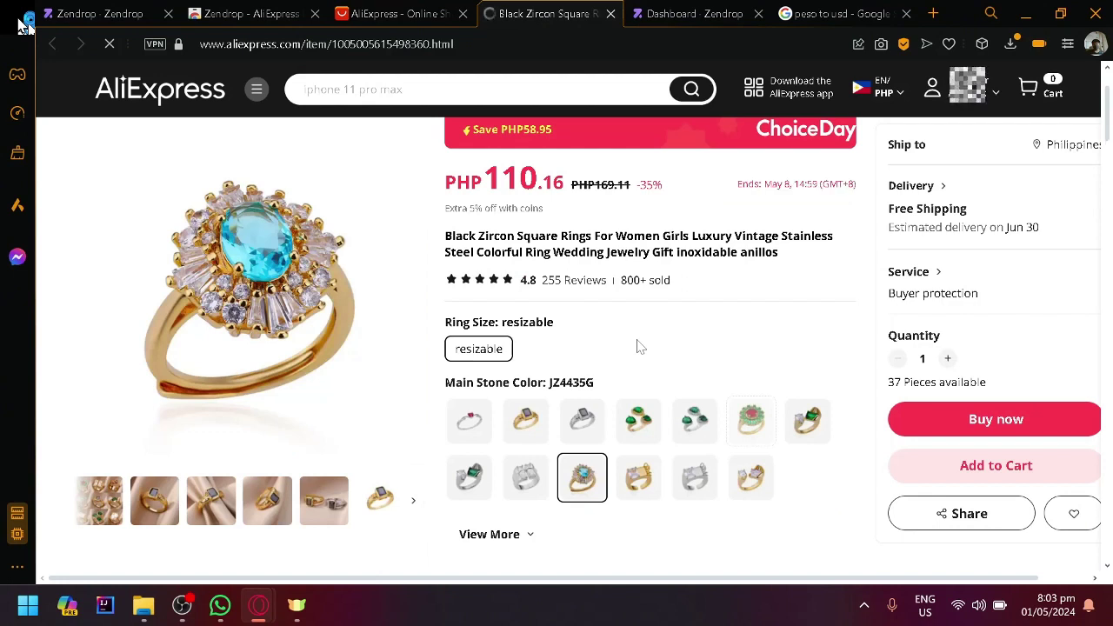
- Add the Black Zircon Square Rings product to the import list with the Zendrop browser extension
left_click(986, 44)
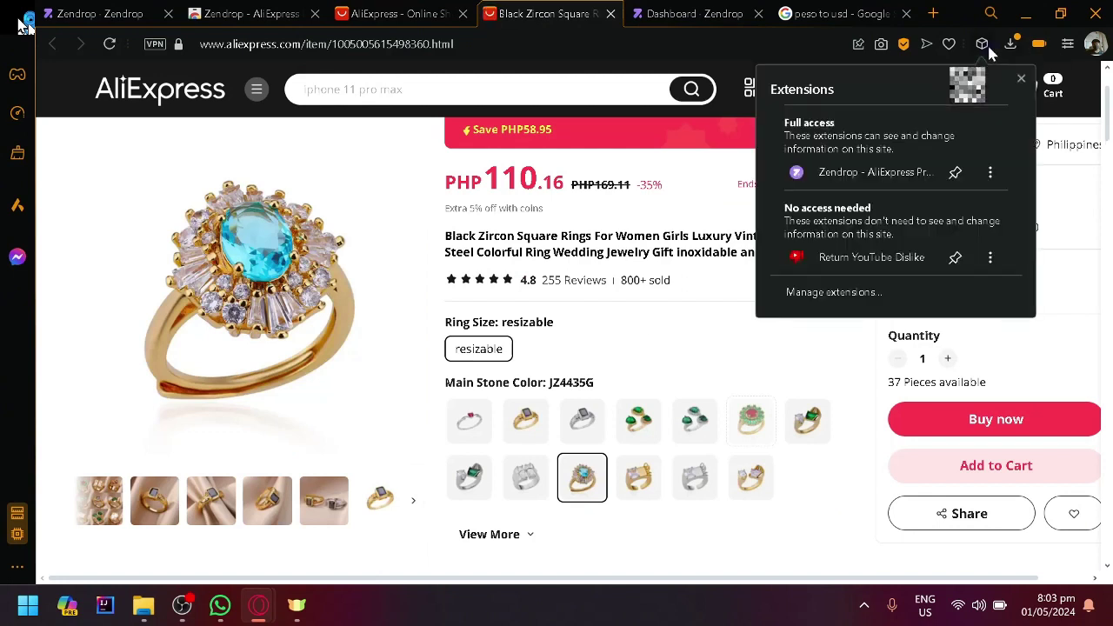
left_click(879, 176)
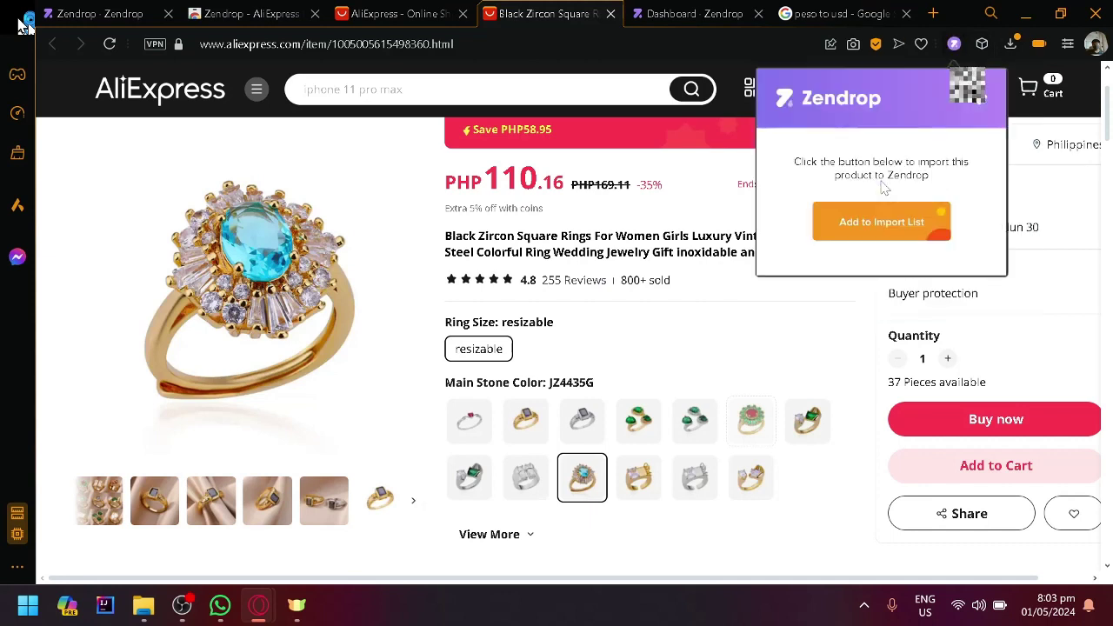
left_click(877, 223)
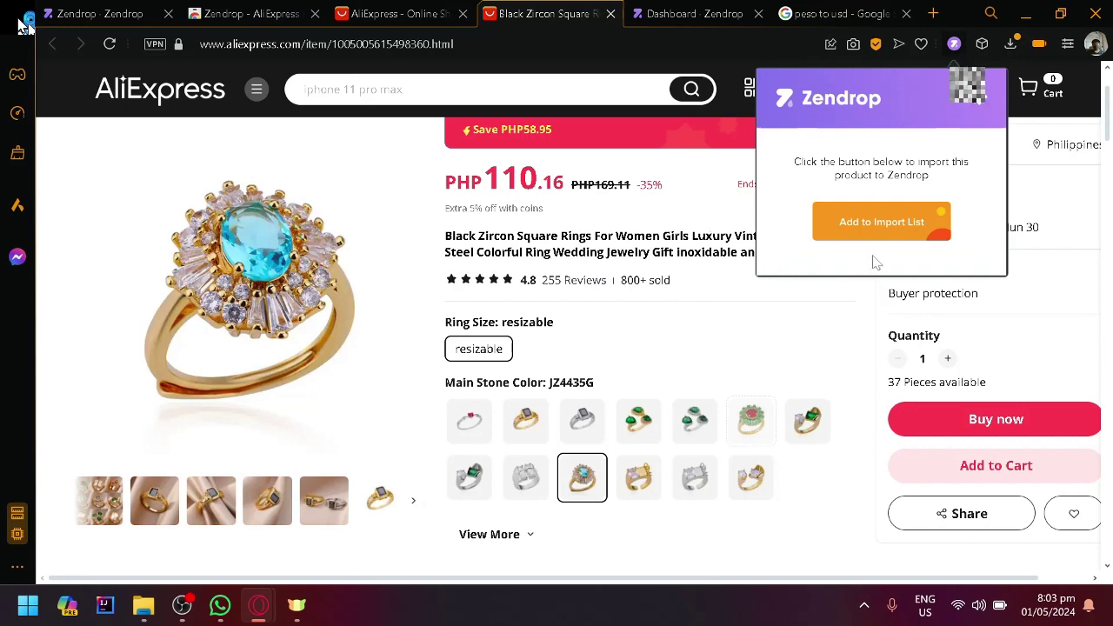
- Switch to Zendrop, open the import list of My Products, and check the Black Zircon Square entry
left_click(109, 9)
left_click(109, 9)
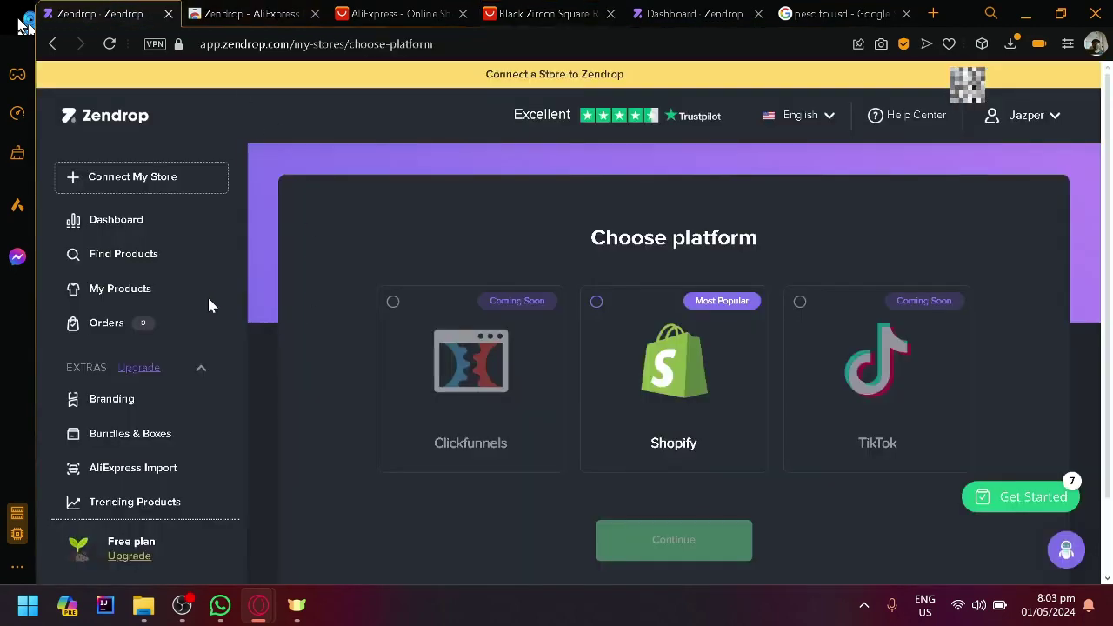
left_click(156, 289)
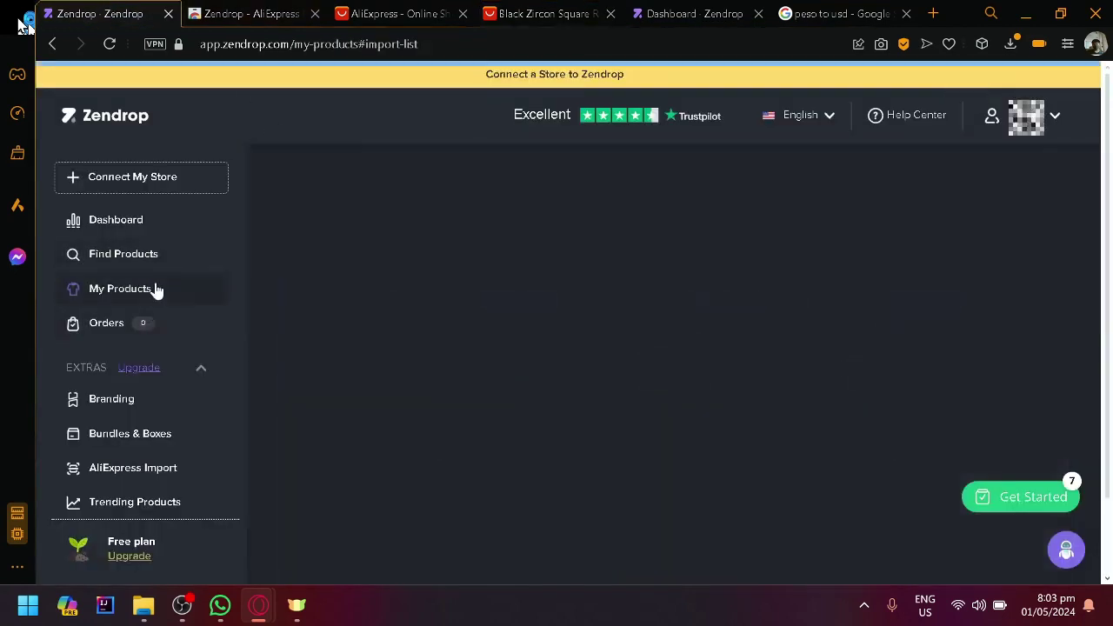
scroll(544, 355, "down", 1)
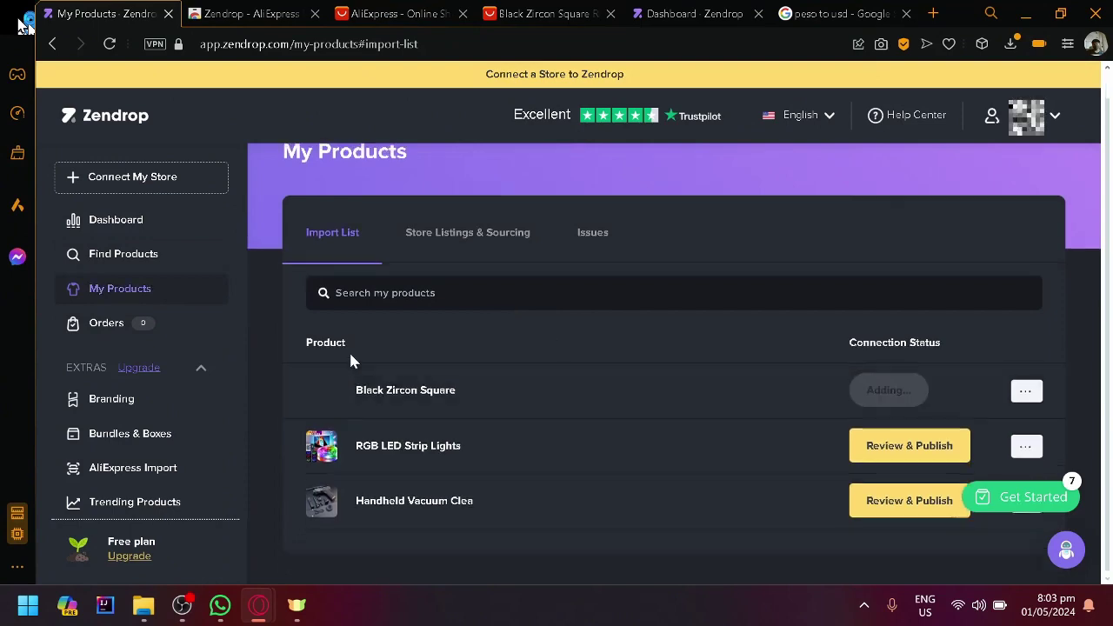
scroll(349, 356, "up", 5)
scroll(345, 401, "down", 5)
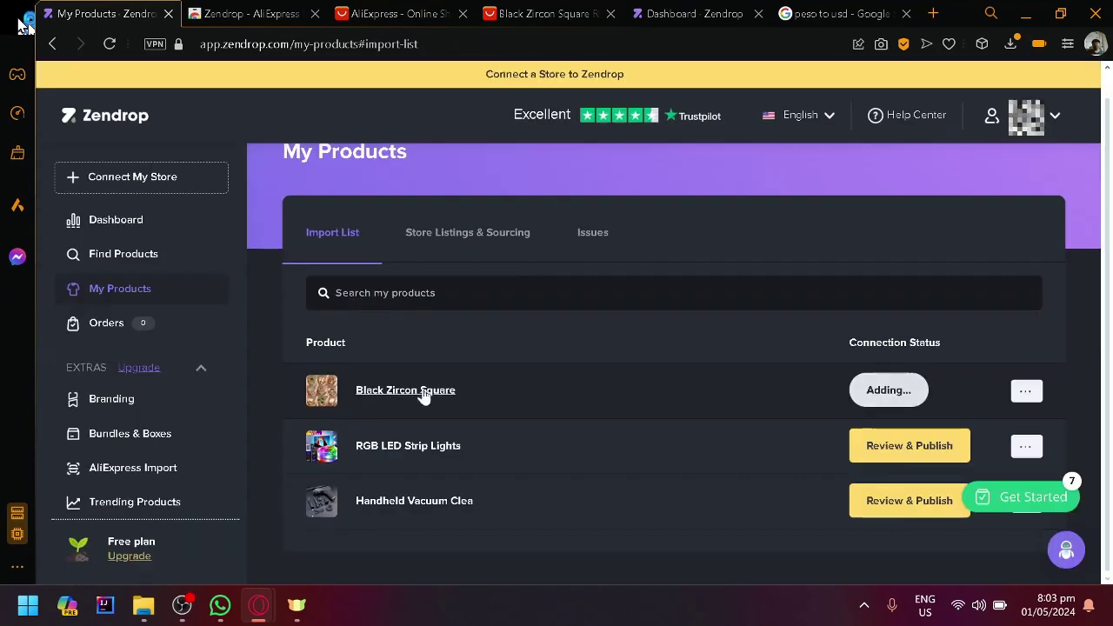
- View the Black Zircon Square product details, return to the import list, and examine the products' connection status
left_click(434, 391)
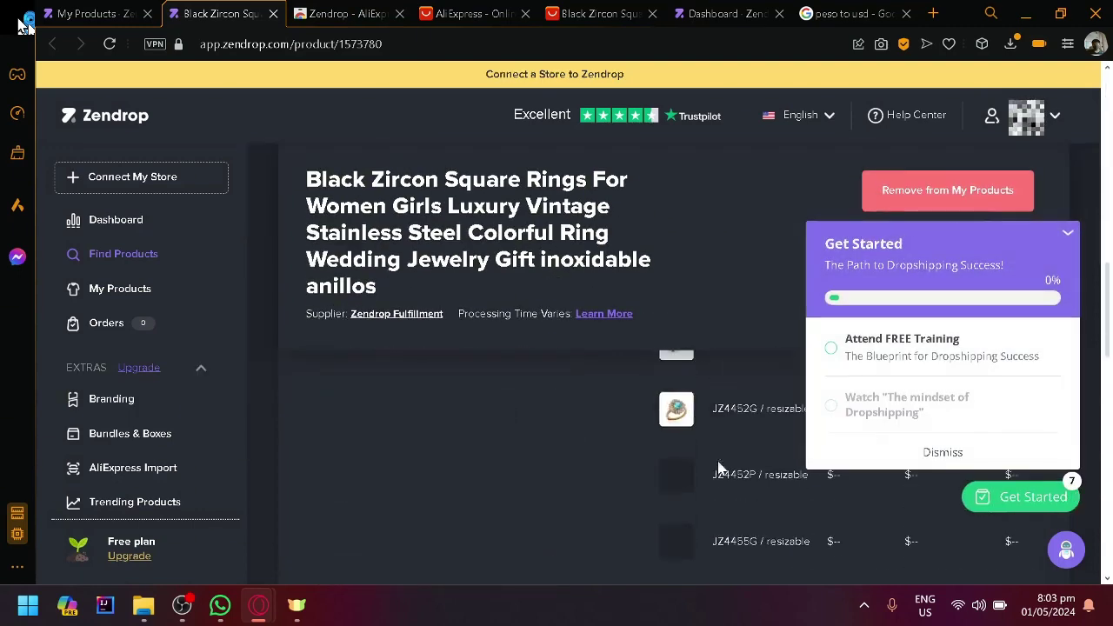
left_click(63, 8)
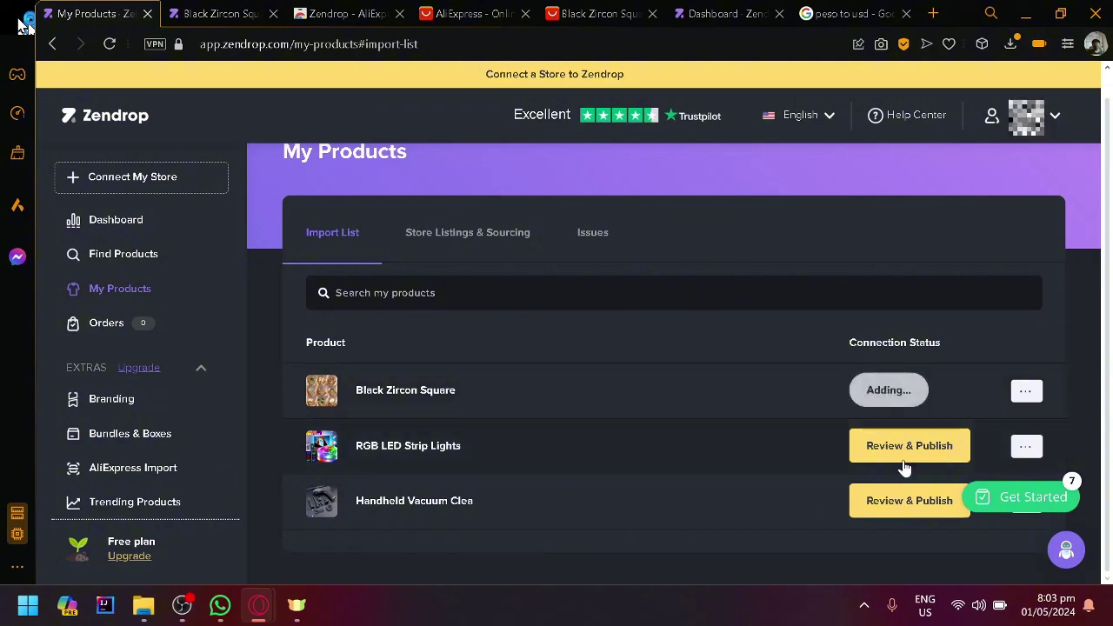
scroll(901, 466, "up", 5)
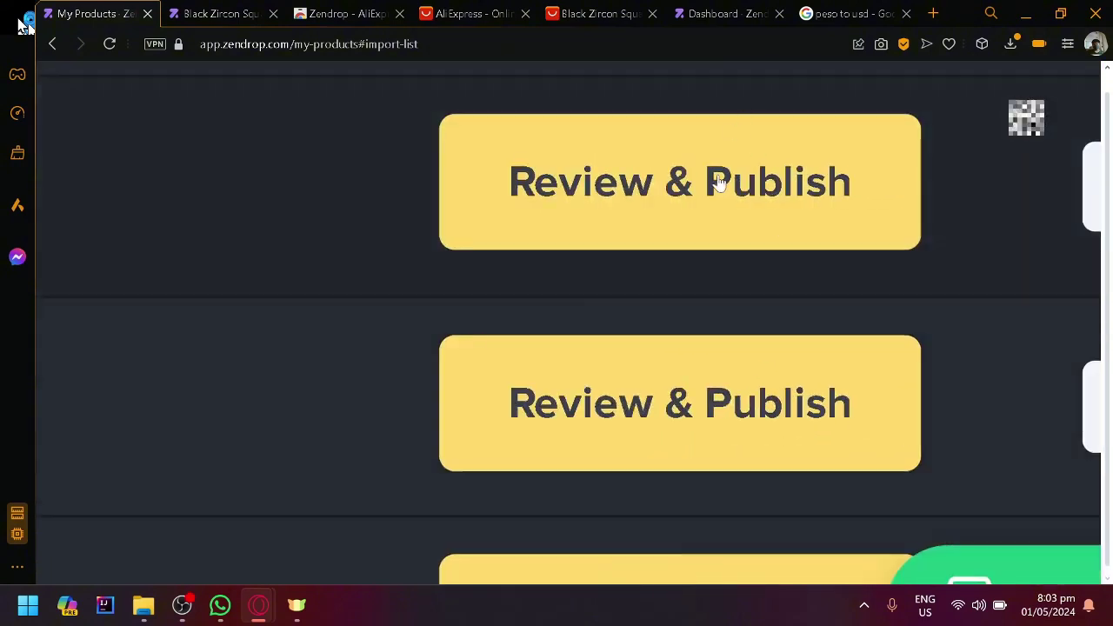
scroll(712, 198, "up", 1)
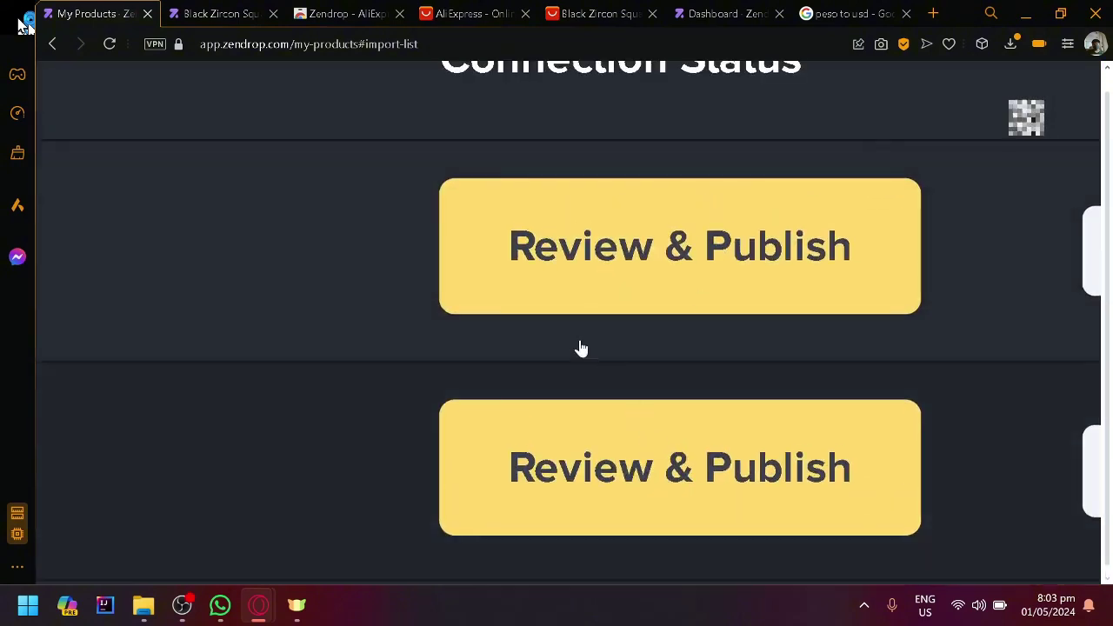
scroll(579, 348, "down", 5)
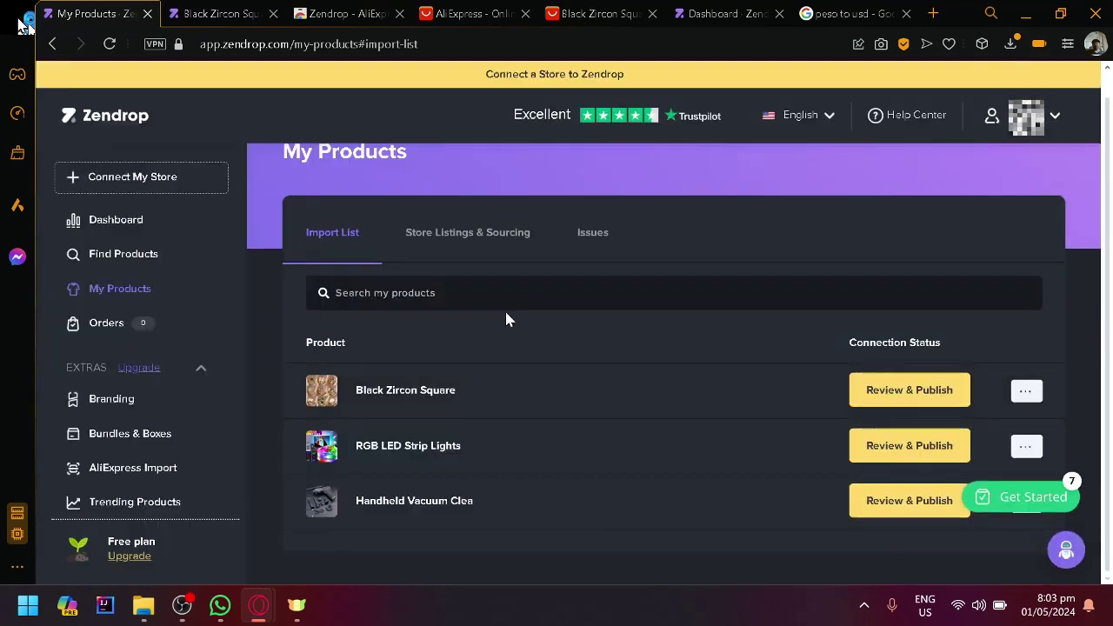